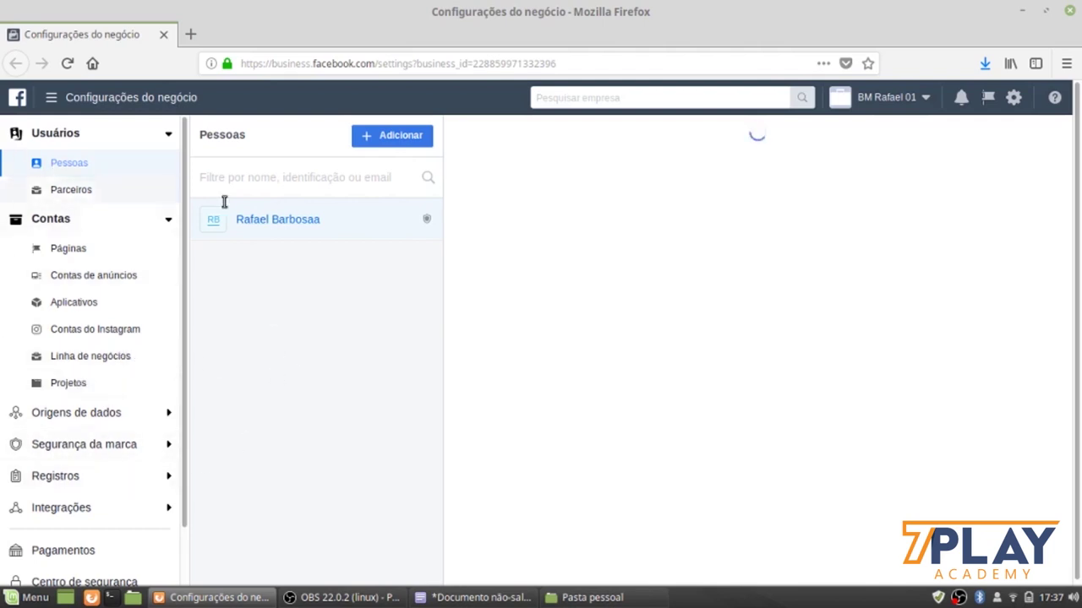
Step: Open the Pixels list under Origens de dados in the business settings
scroll(65, 420, down, 2)
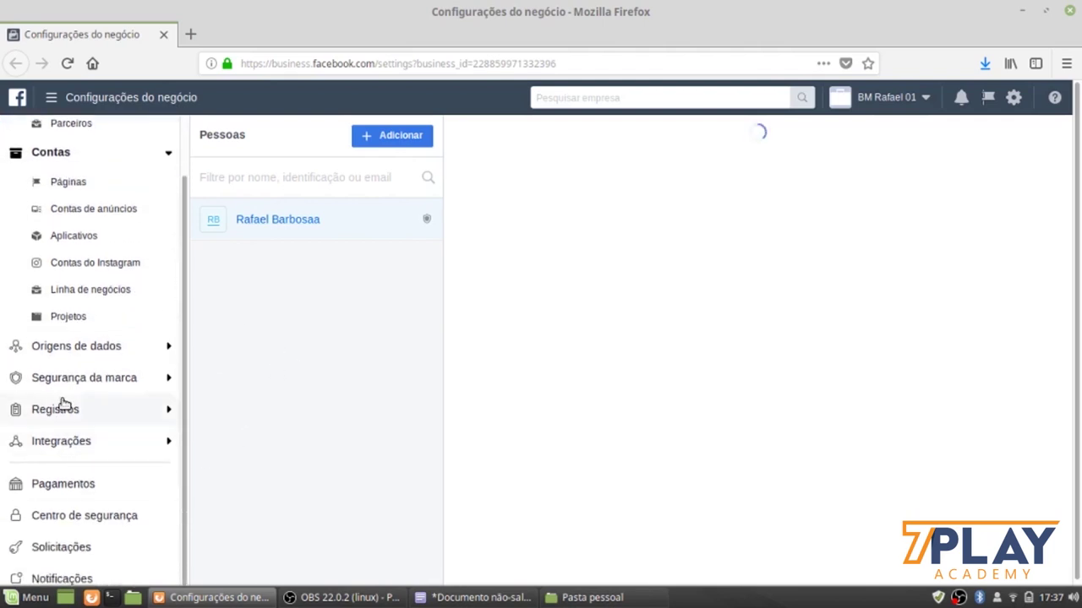
click(74, 350)
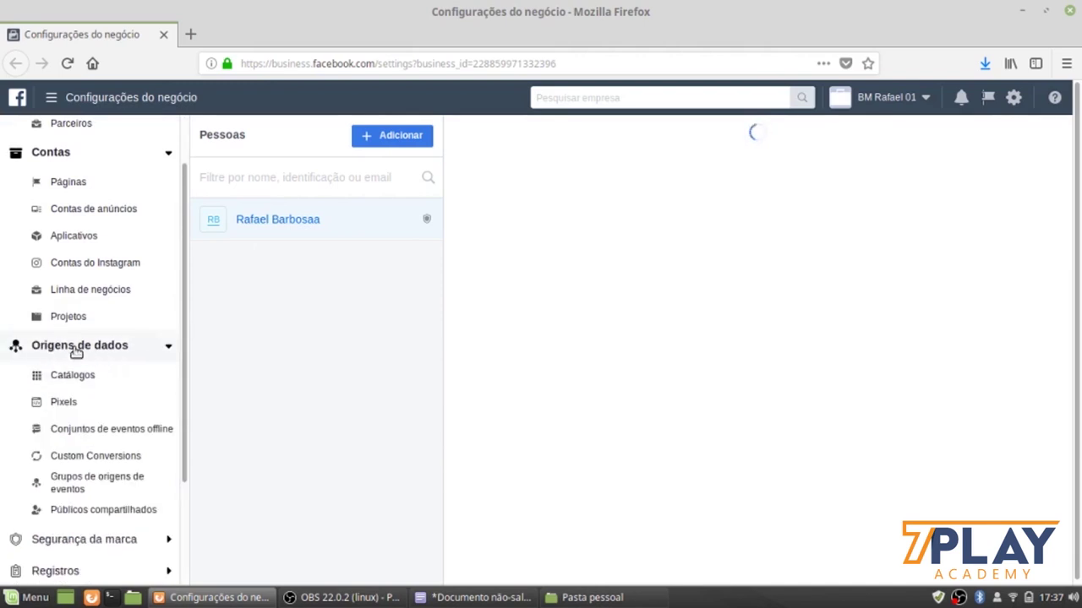
click(76, 402)
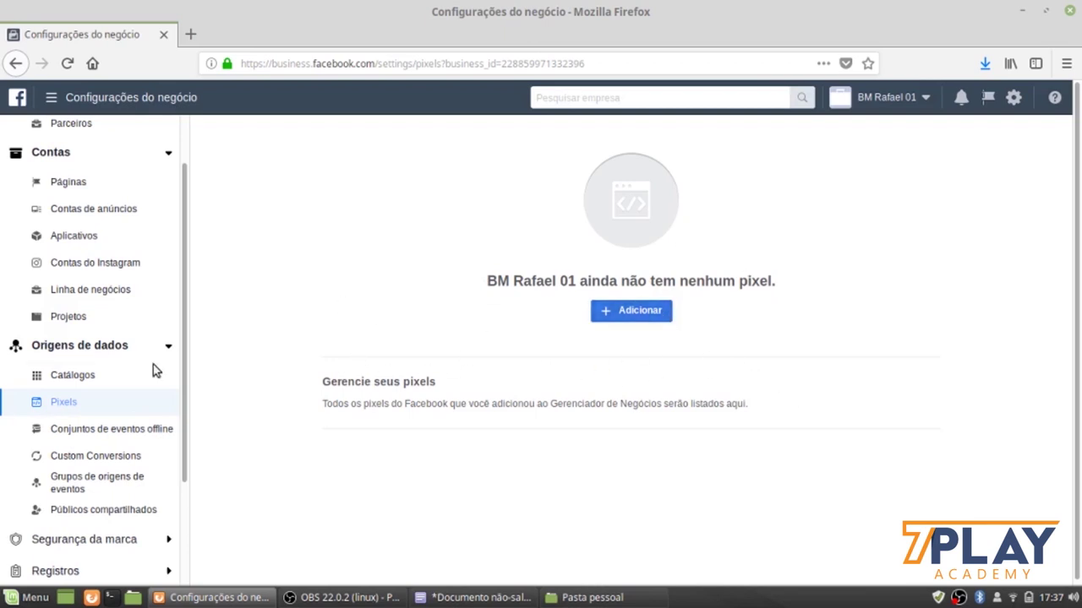
scroll(84, 325, down, 2)
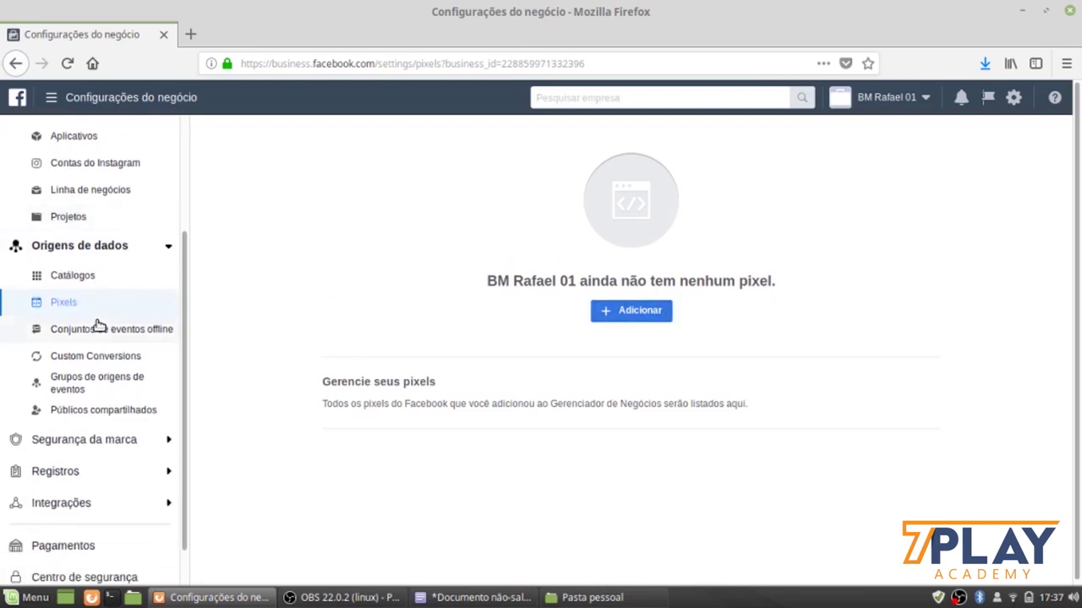
Step: Open the listed ad account in Gerenciador de Anúncios and go to its Pixels page in the events manager
scroll(97, 326, up, 3)
click(85, 275)
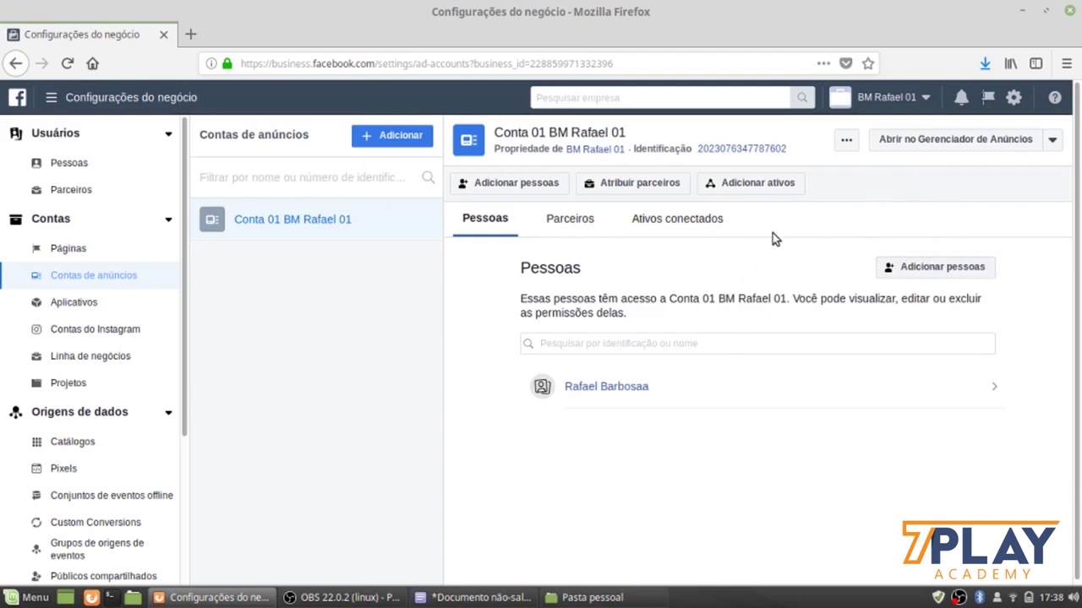
click(940, 143)
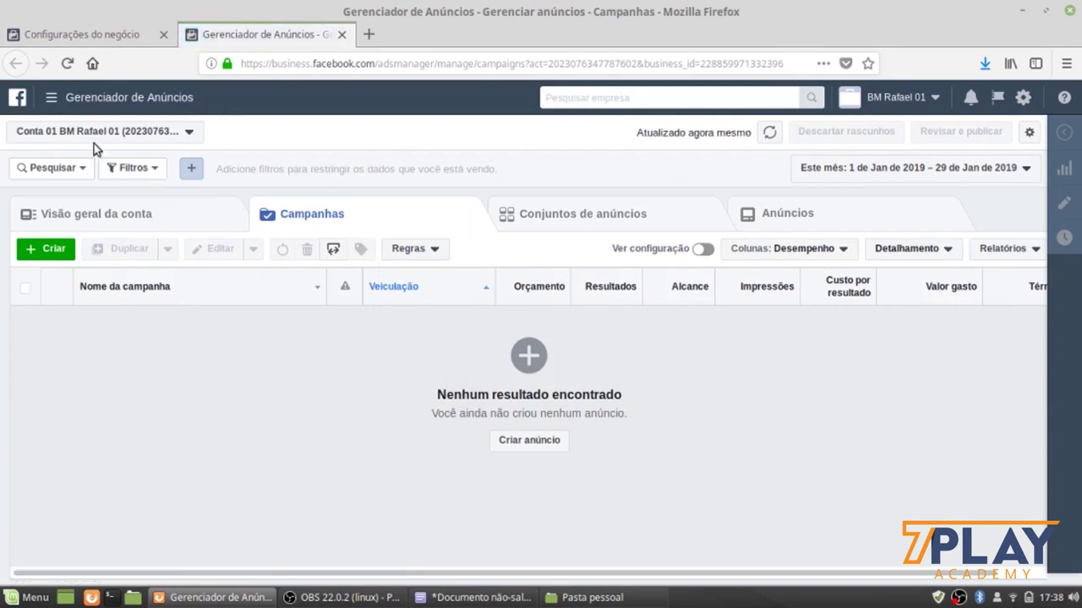
click(51, 98)
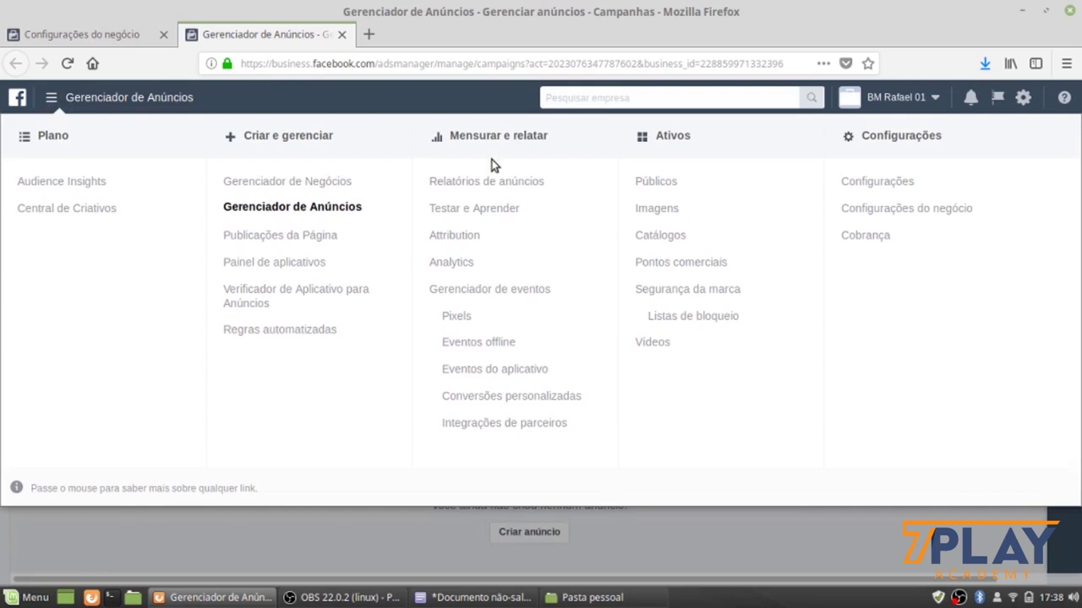
click(456, 318)
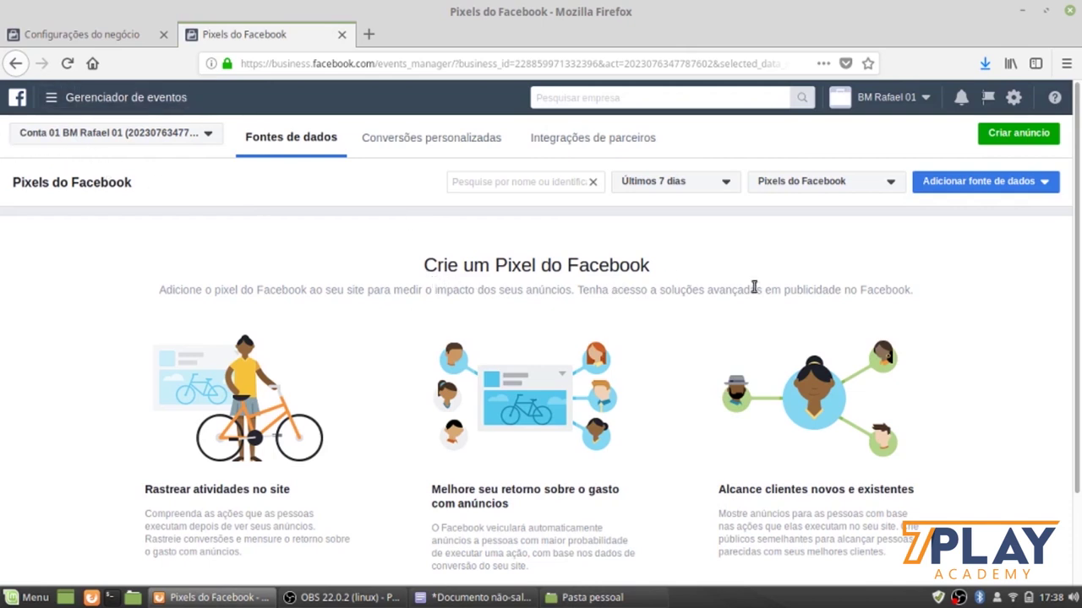
Step: Create a Facebook pixel for the ad account, keeping the suggested name and leaving the site URL empty
scroll(754, 292, down, 1)
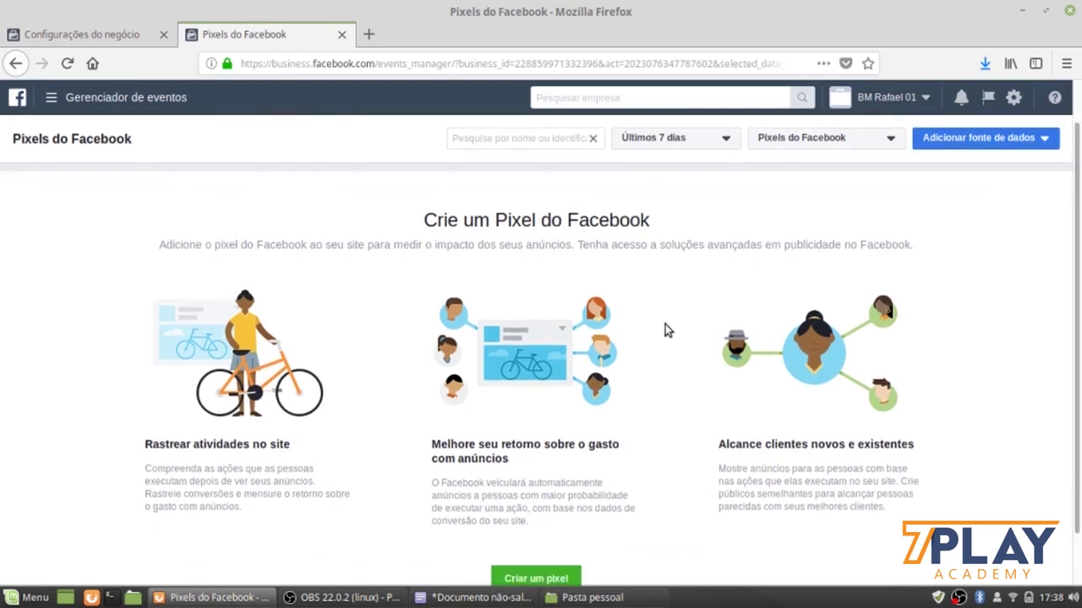
scroll(665, 326, down, 1)
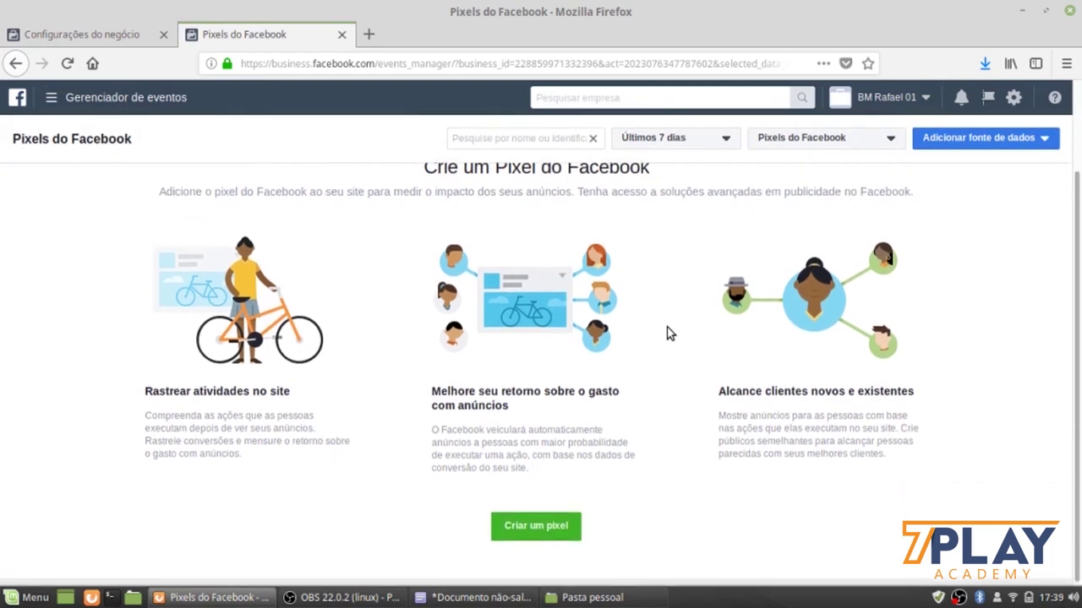
click(538, 525)
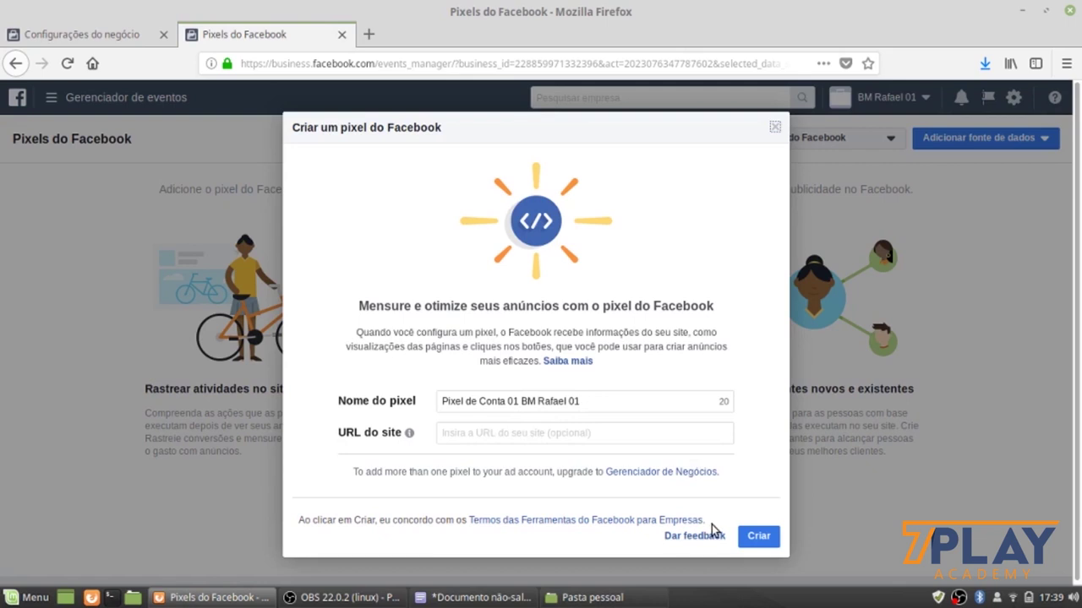
click(758, 541)
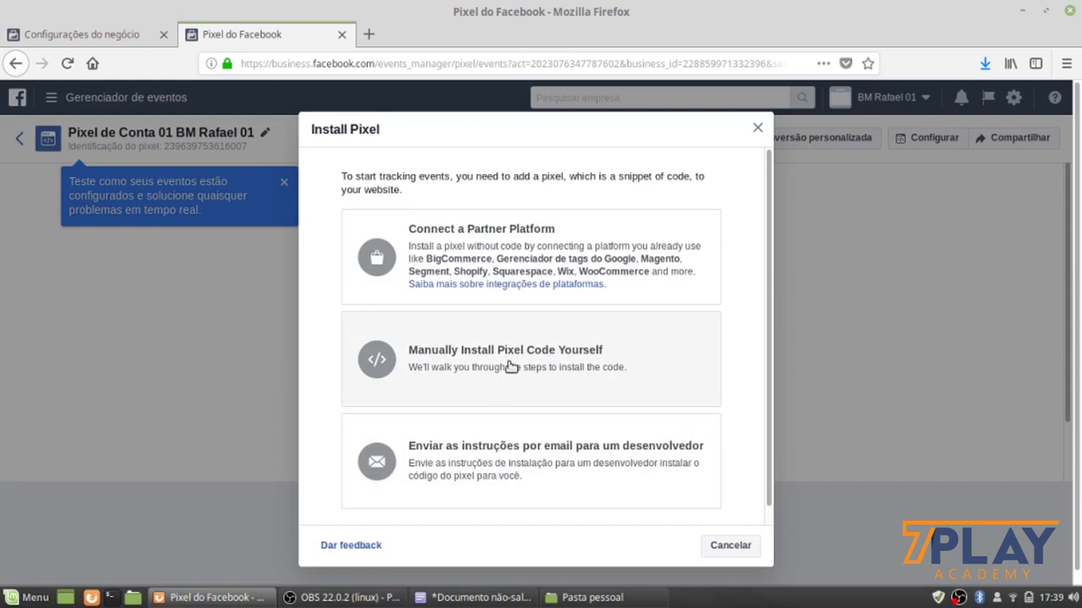
Step: Choose to install the pixel code manually and review the instructions for placing it in the site header
click(511, 364)
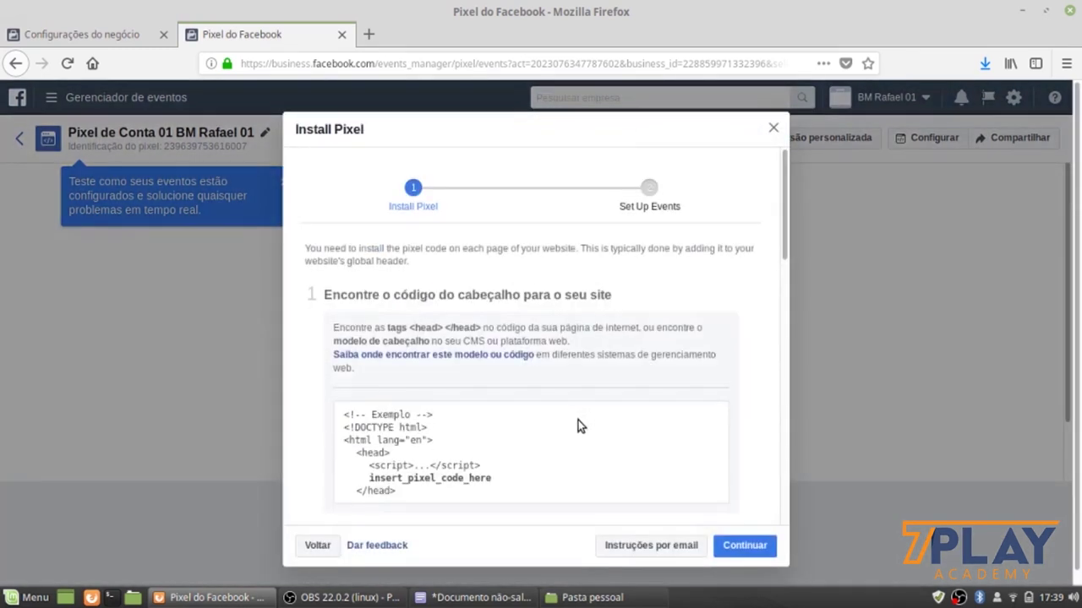
scroll(578, 426, down, 6)
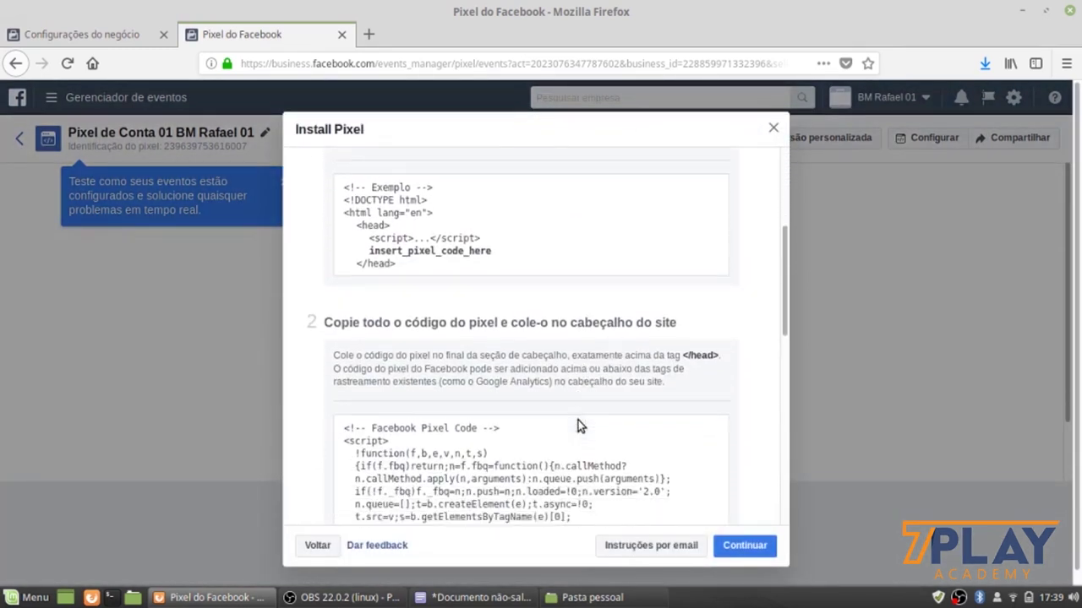
click(578, 420)
scroll(578, 421, up, 5)
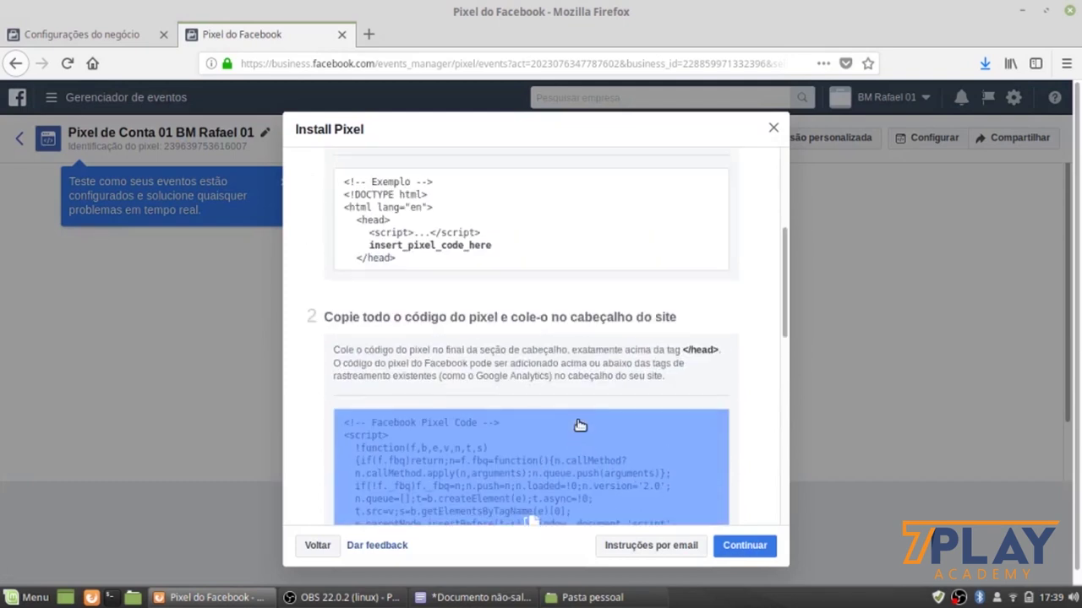
scroll(578, 421, down, 6)
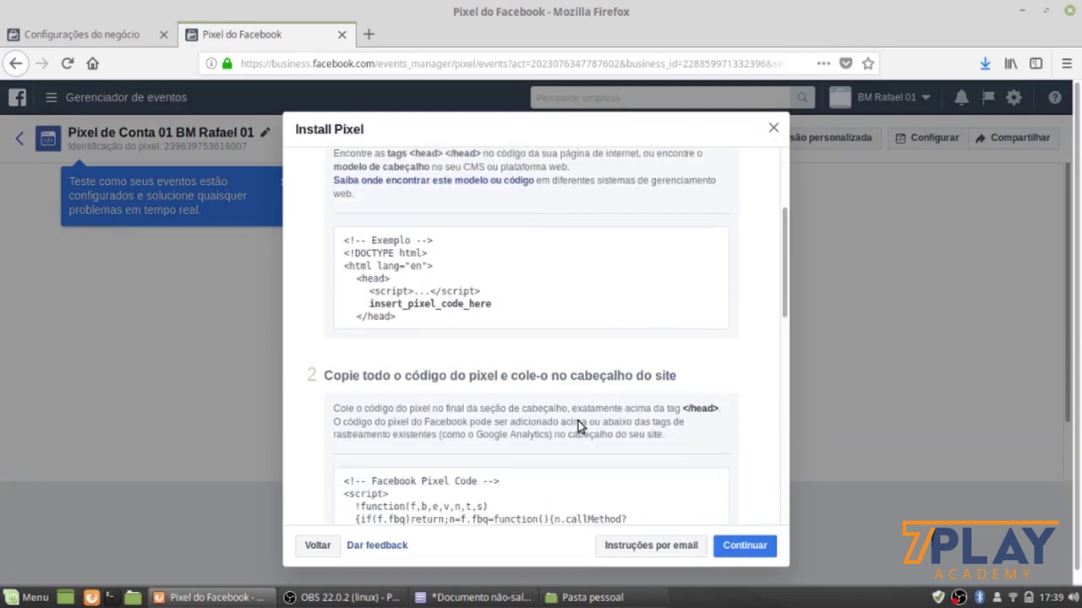
scroll(578, 423, up, 1)
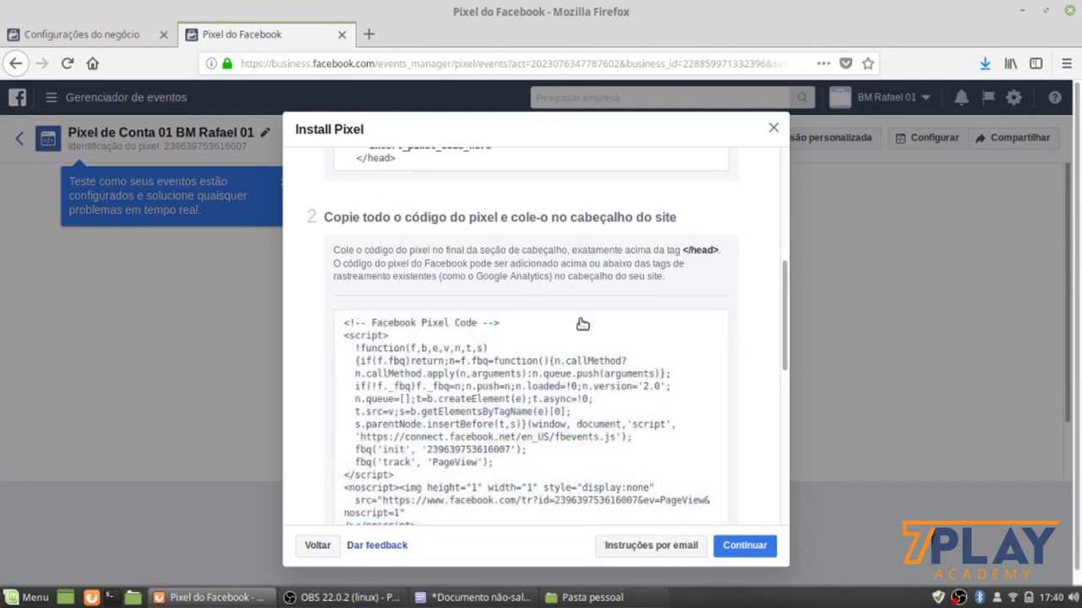
Step: Copy the entire Facebook pixel code and paste it into the blank unsaved document in the text editor
scroll(575, 321, down, 1)
click(530, 367)
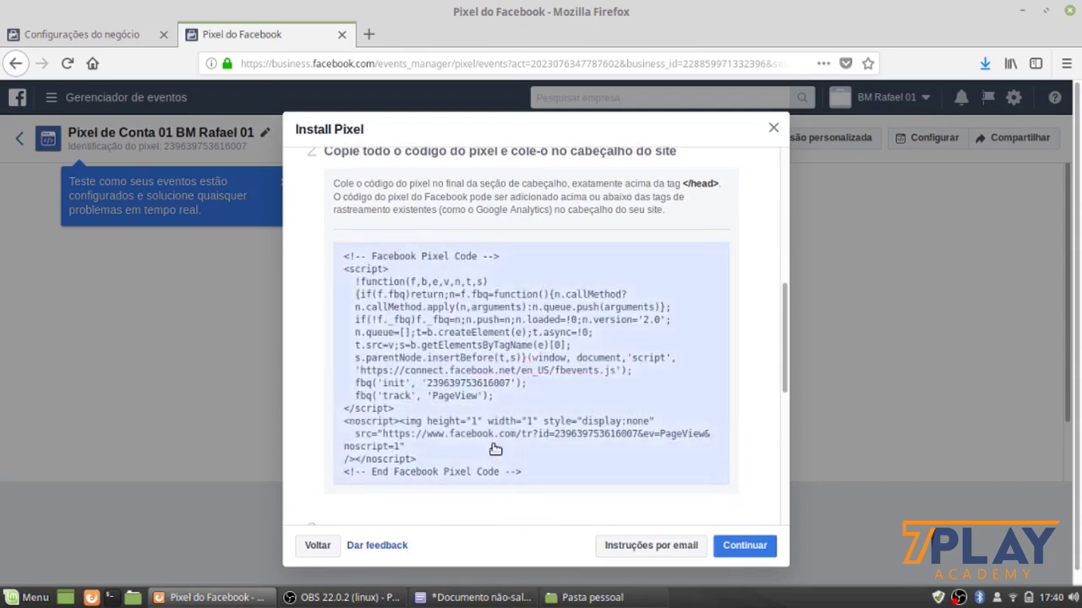
click(506, 600)
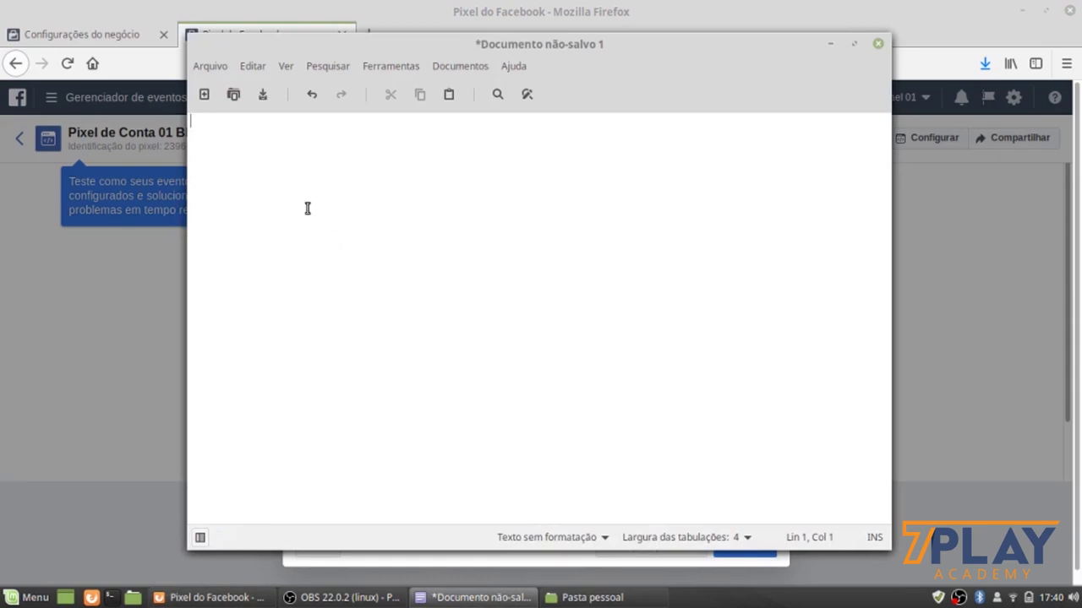
key(ctrl+v)
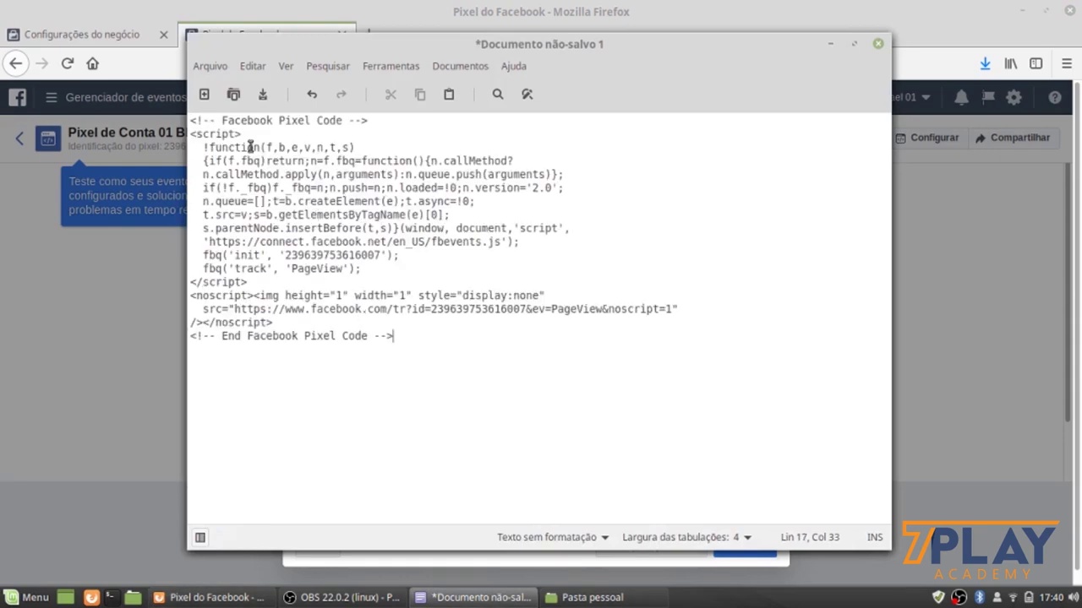
Step: Examine the pasted code's opening comment and both places where the pixel ID occurs, highlighting each one
drag(223, 120, 403, 116)
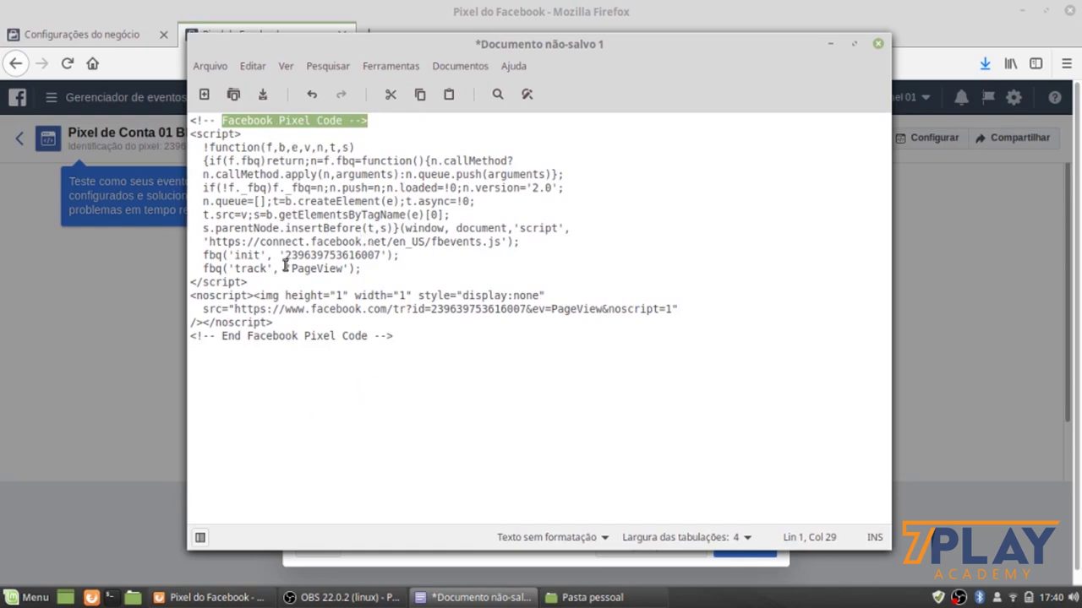
drag(285, 255, 382, 255)
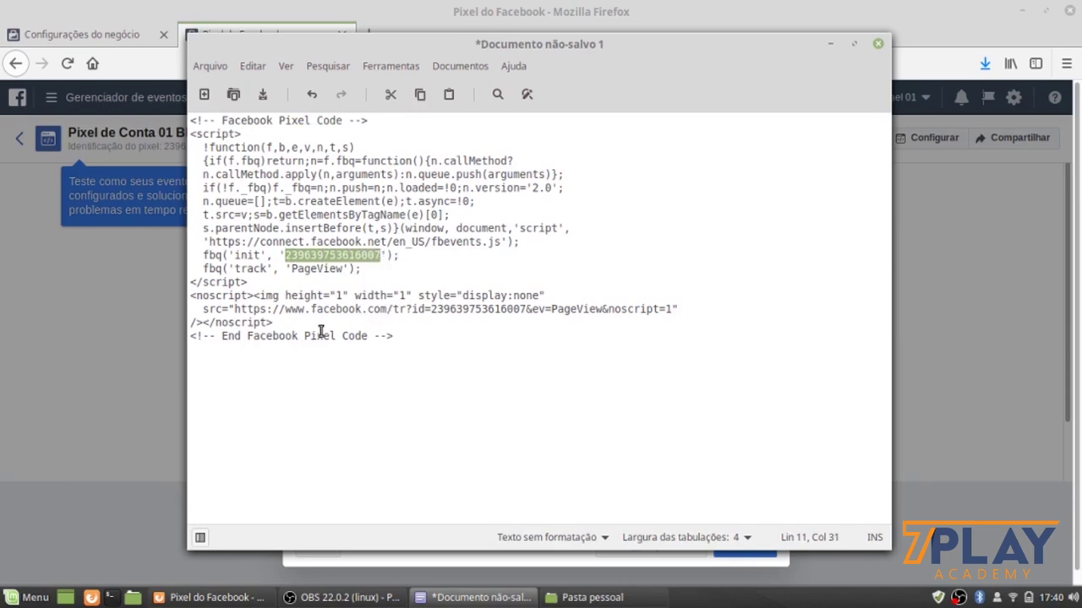
click(320, 298)
drag(286, 255, 381, 259)
drag(431, 310, 522, 311)
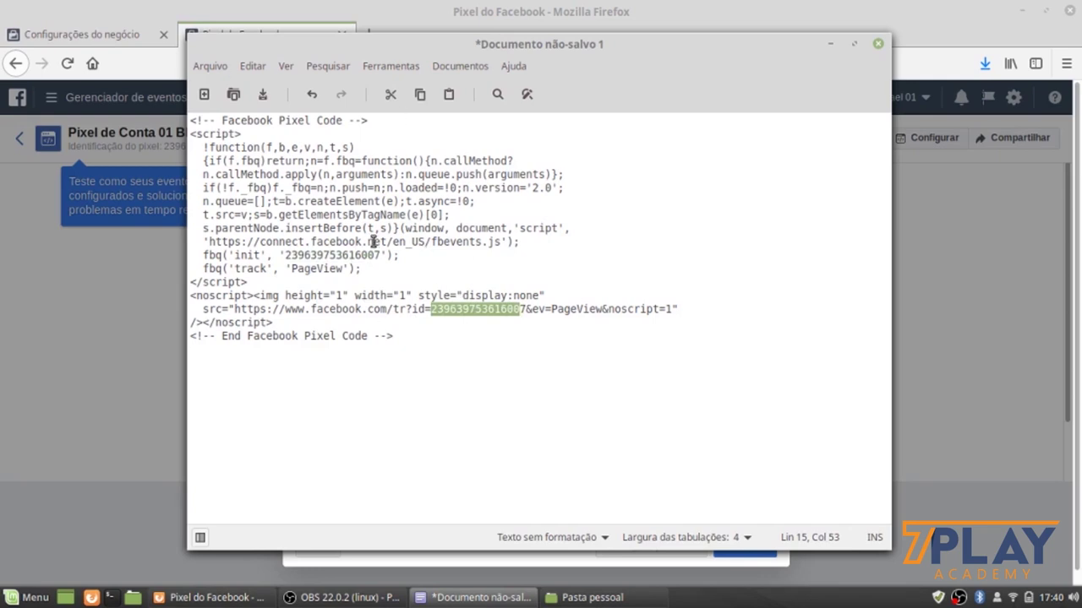
click(469, 366)
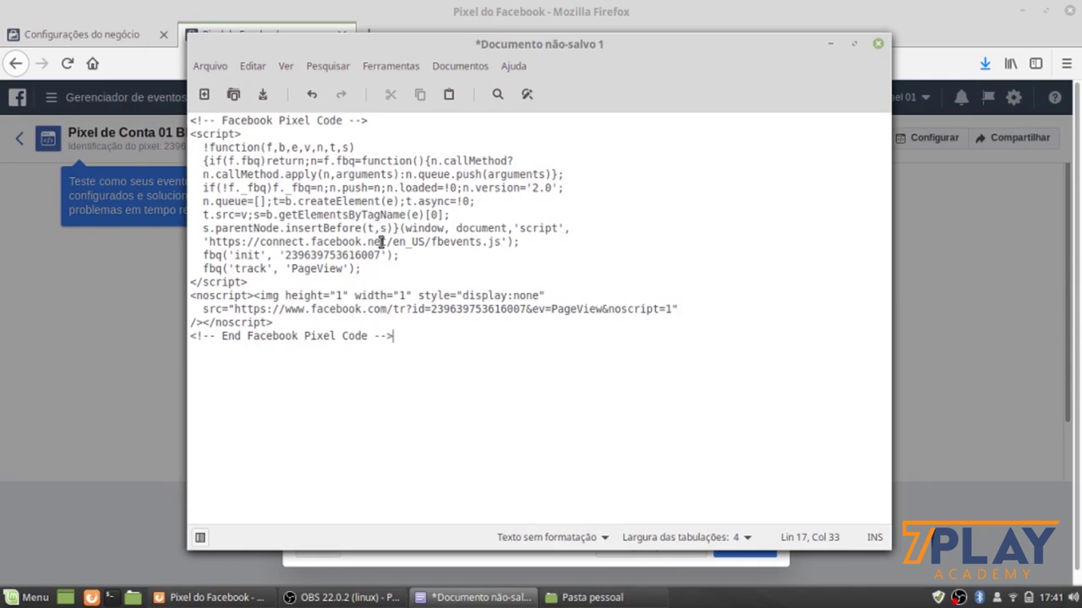
Step: Return to the pixel installation dialog in Firefox, review its remaining instructions and advance to the Set Up Events stage
click(832, 45)
scroll(605, 327, down, 5)
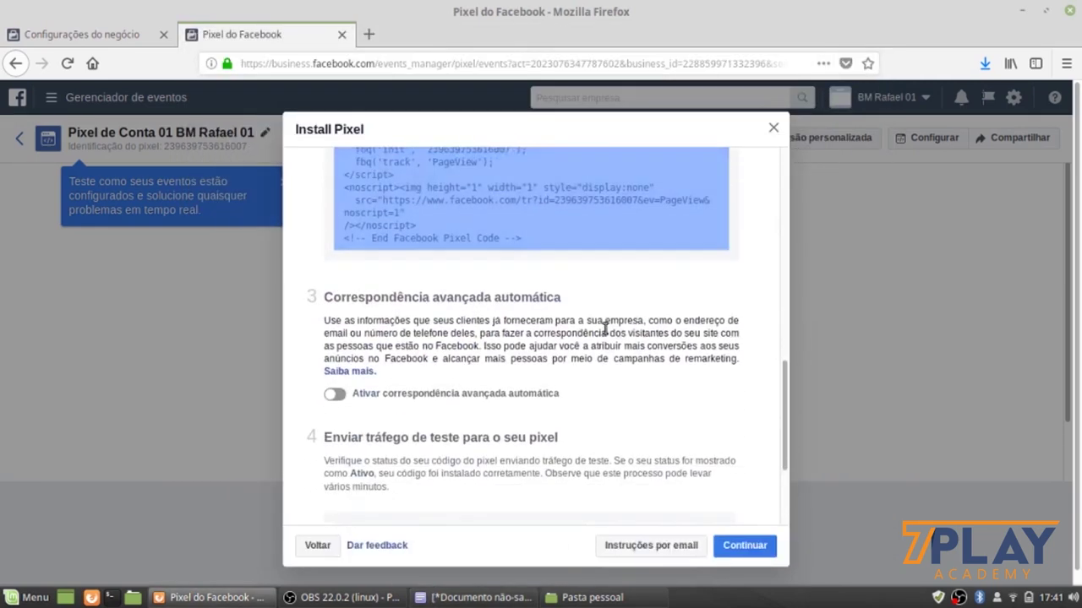
scroll(605, 328, up, 6)
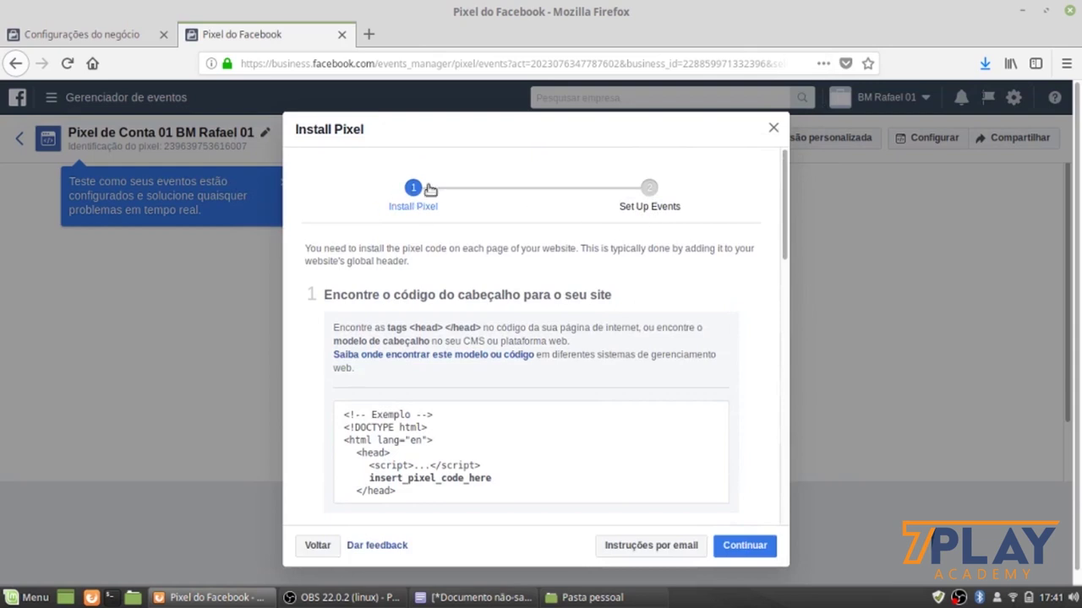
scroll(557, 408, down, 4)
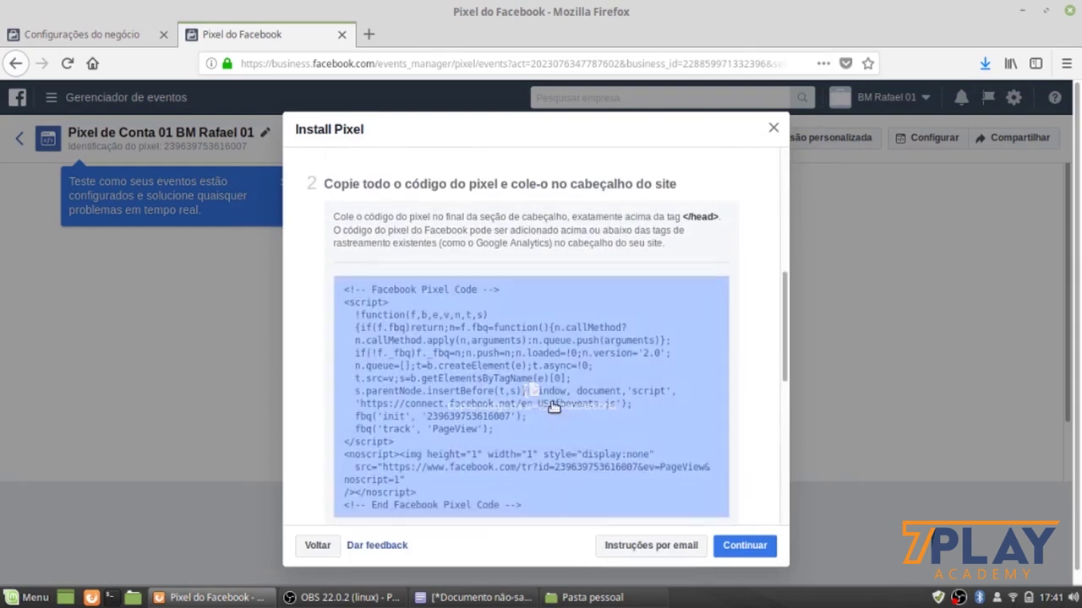
scroll(521, 422, down, 1)
scroll(519, 355, up, 6)
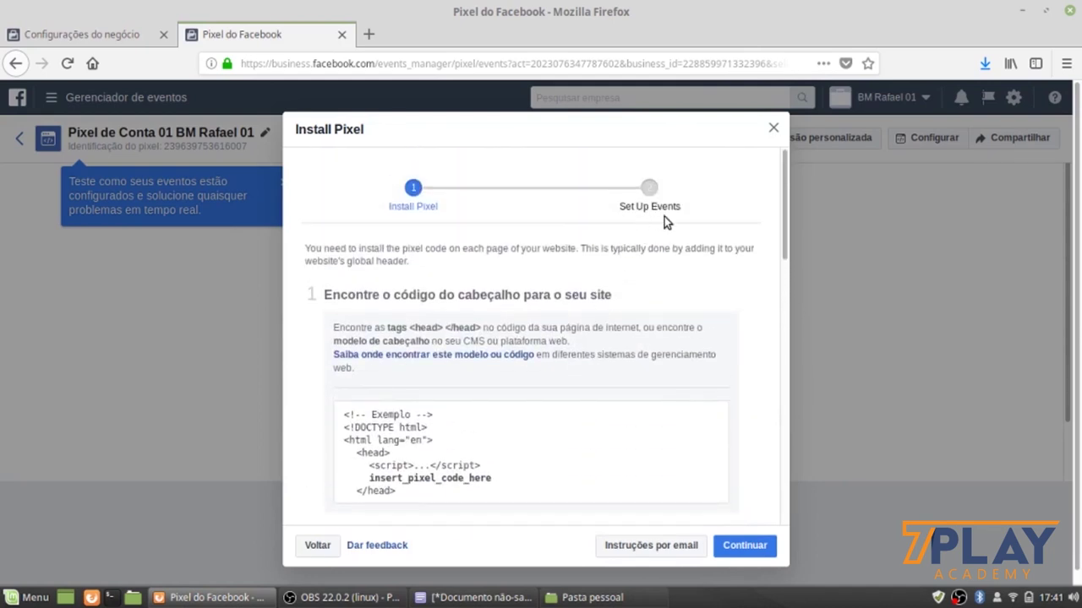
click(665, 216)
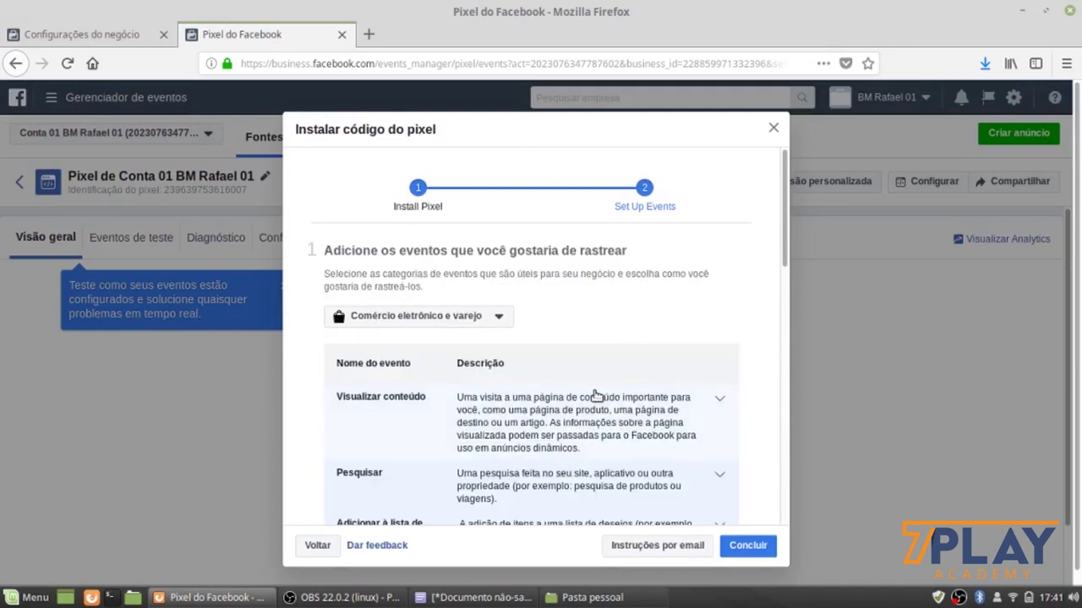
Step: Examine the events and descriptions offered for the Comércio eletrônico e varejo category, from Visualizar conteúdo to Programar
scroll(605, 400, down, 3)
scroll(605, 400, down, 1)
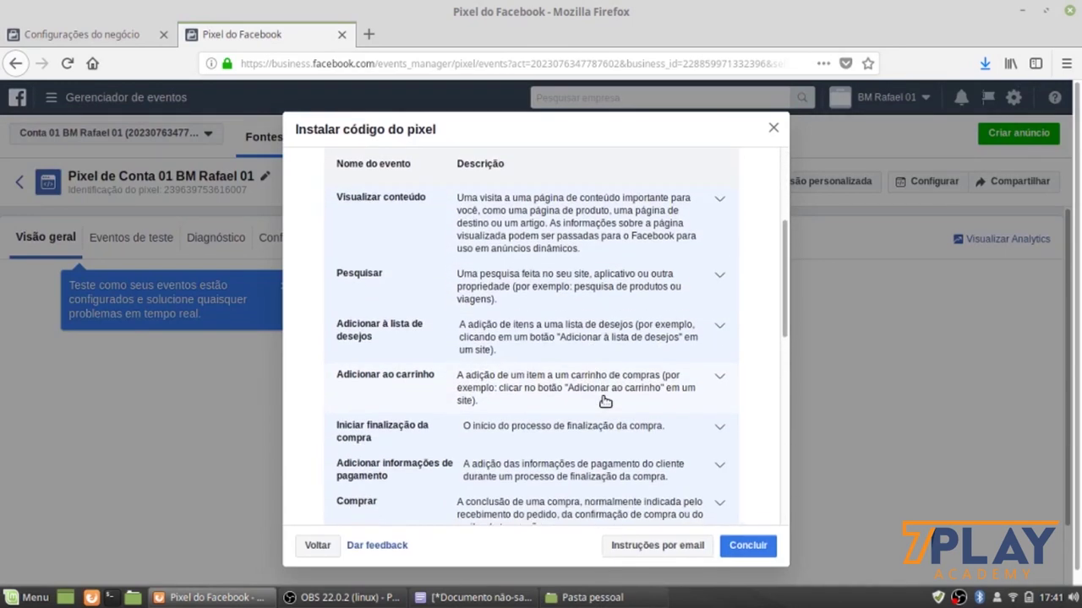
scroll(566, 374, down, 4)
scroll(567, 373, up, 5)
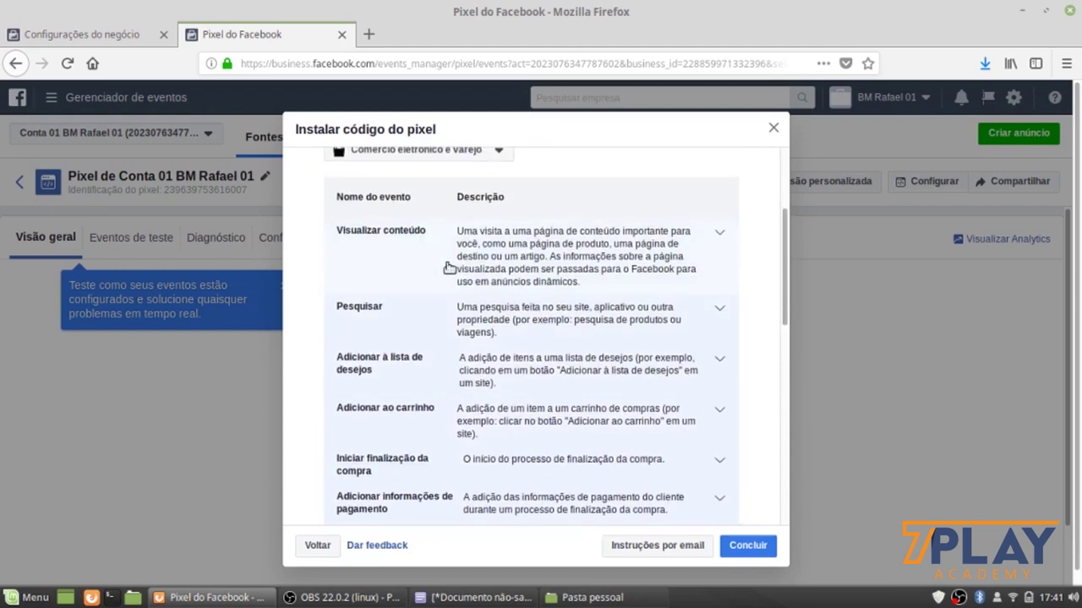
scroll(410, 306, down, 1)
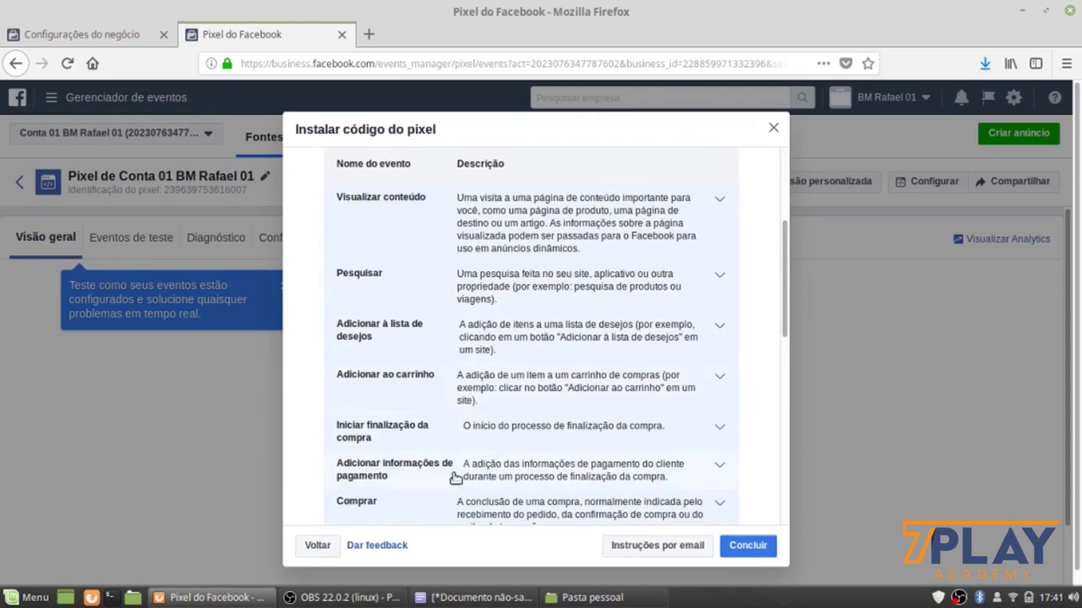
scroll(526, 403, down, 1)
scroll(525, 402, down, 3)
scroll(524, 401, up, 5)
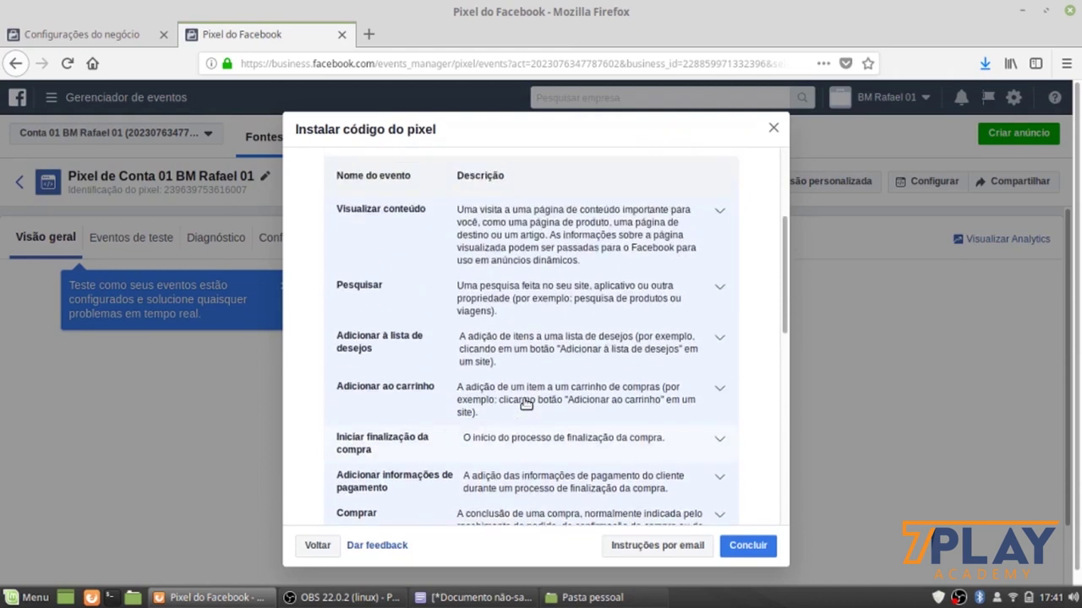
scroll(525, 405, down, 4)
scroll(524, 409, down, 3)
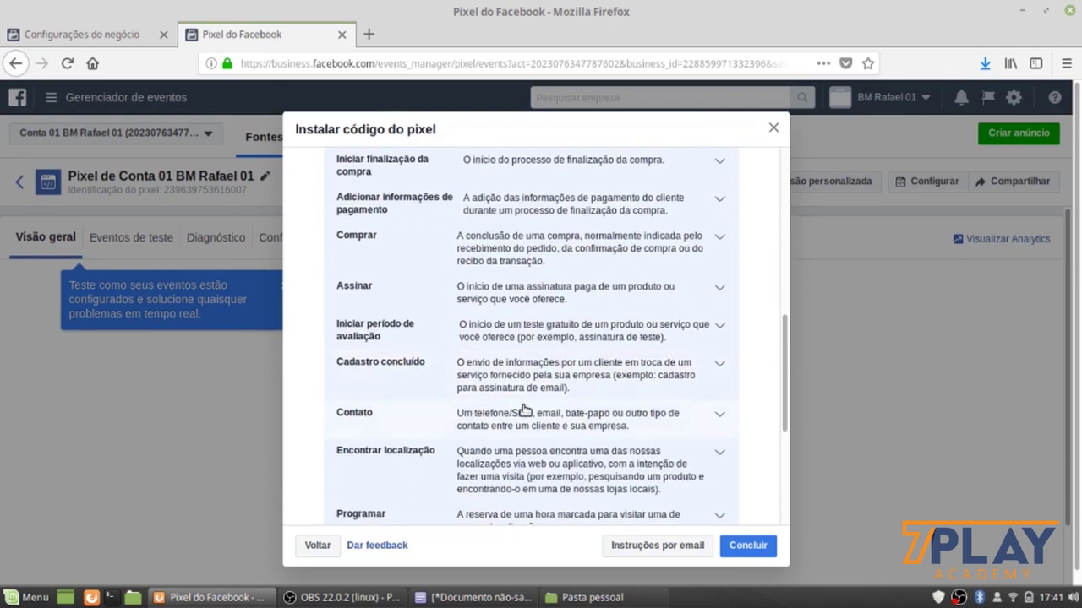
scroll(518, 414, down, 4)
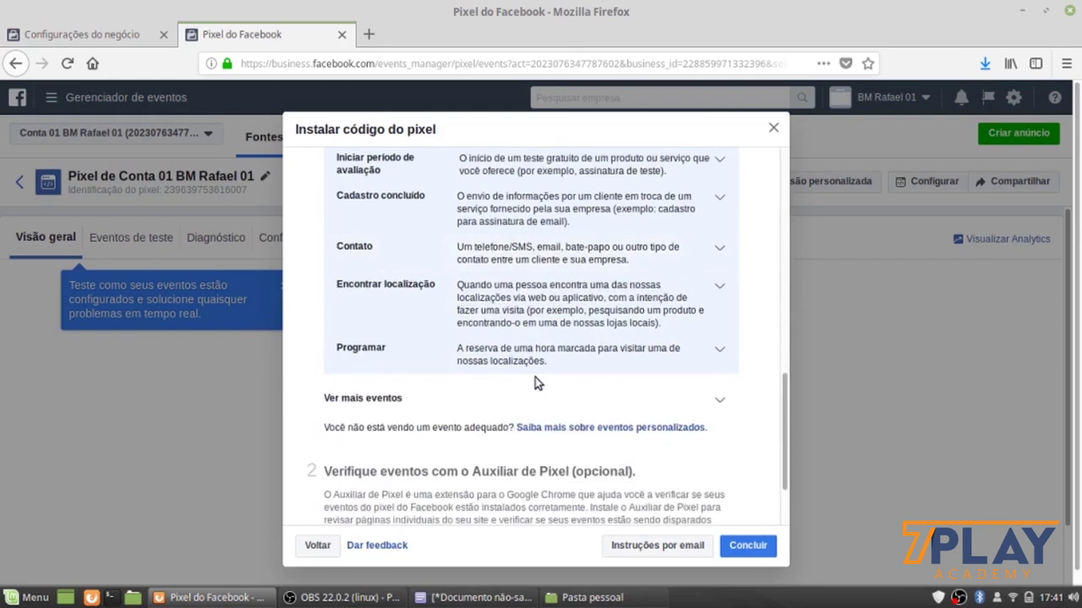
Step: Expand the Visualizar conteúdo event in the Comércio eletrônico e varejo category
scroll(535, 377, up, 4)
scroll(534, 391, up, 3)
scroll(535, 392, up, 1)
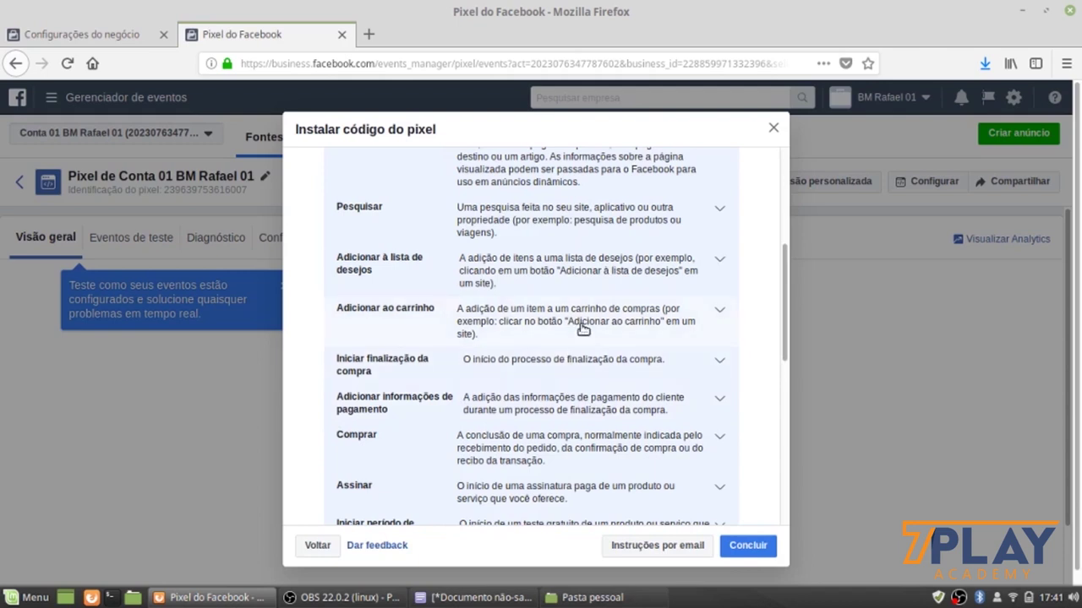
scroll(596, 296, up, 2)
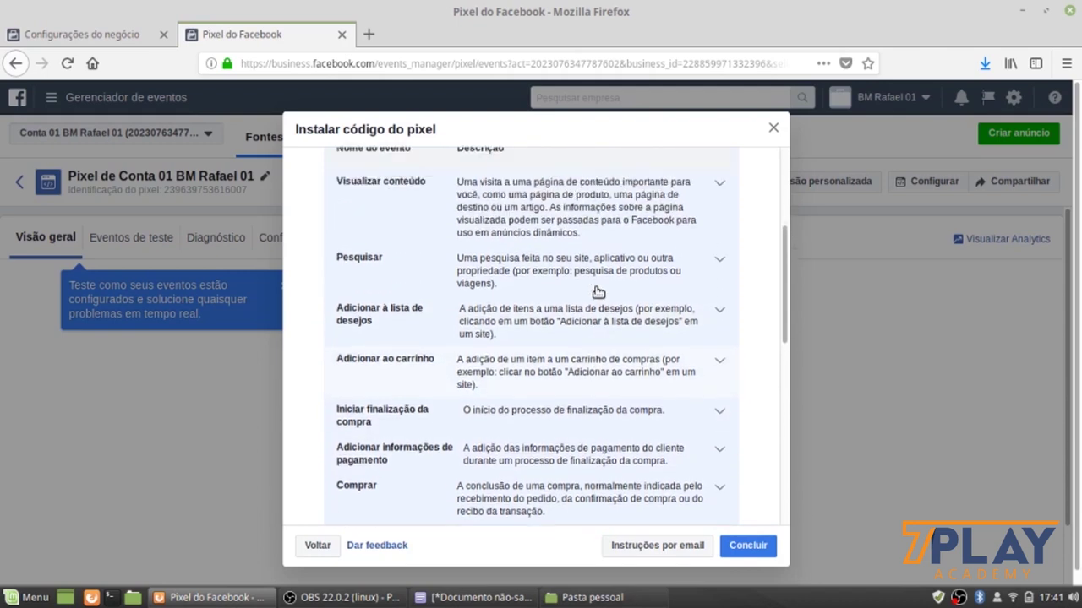
scroll(597, 307, up, 1)
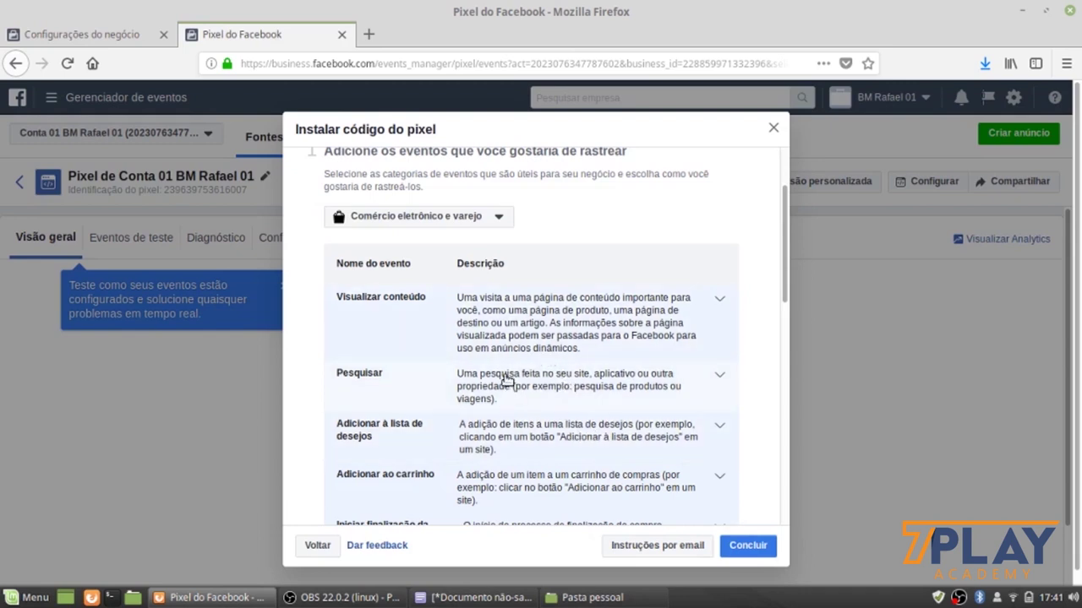
scroll(545, 369, down, 1)
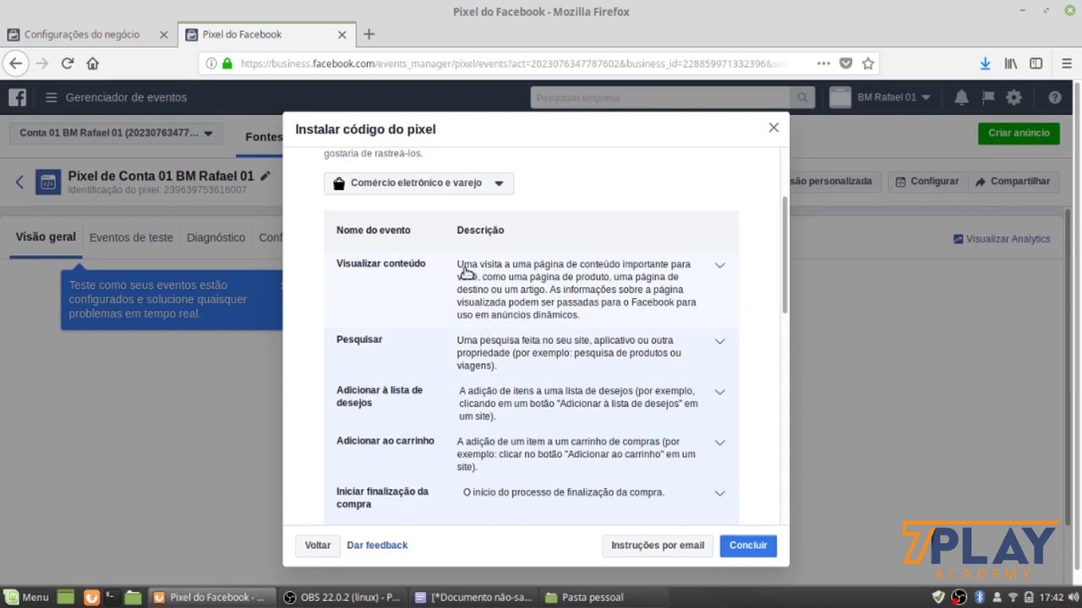
click(719, 271)
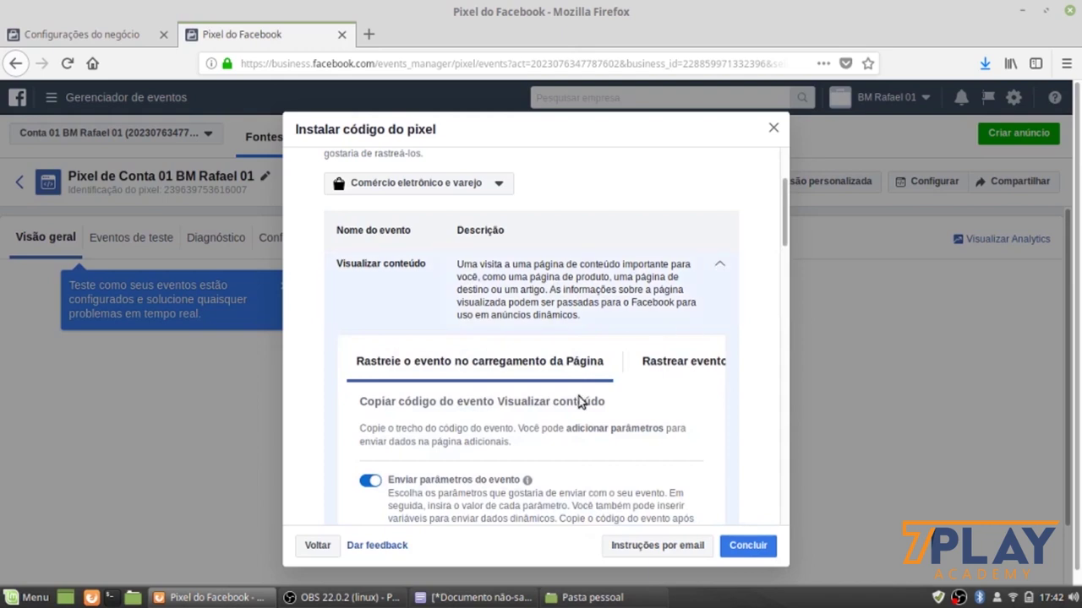
Step: Copy the Visualizar conteúdo event script for tracking on page load, without filling in its conversion value or currency parameters
scroll(580, 400, down, 3)
scroll(579, 405, down, 3)
mouse_move(526, 330)
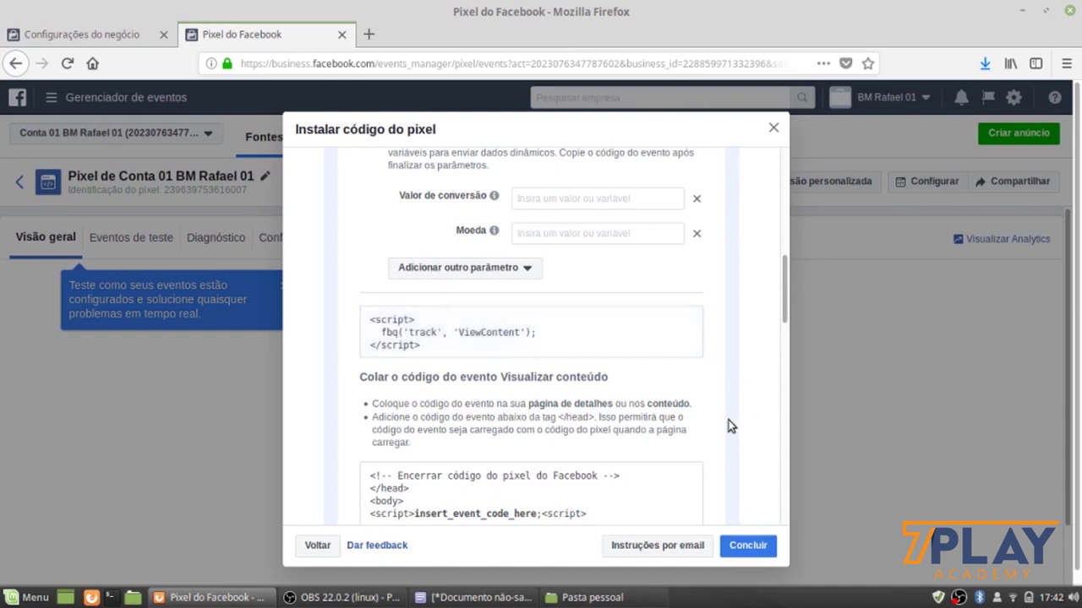
click(528, 330)
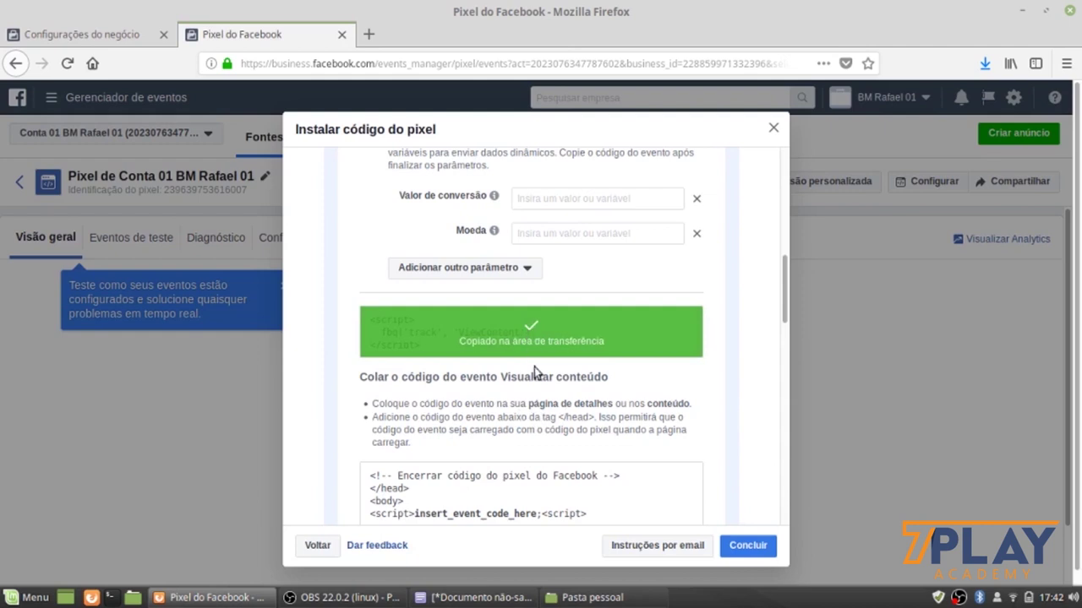
Step: Switch to the text editor and paste the ViewContent script a few lines below the end of the pixel code
click(474, 600)
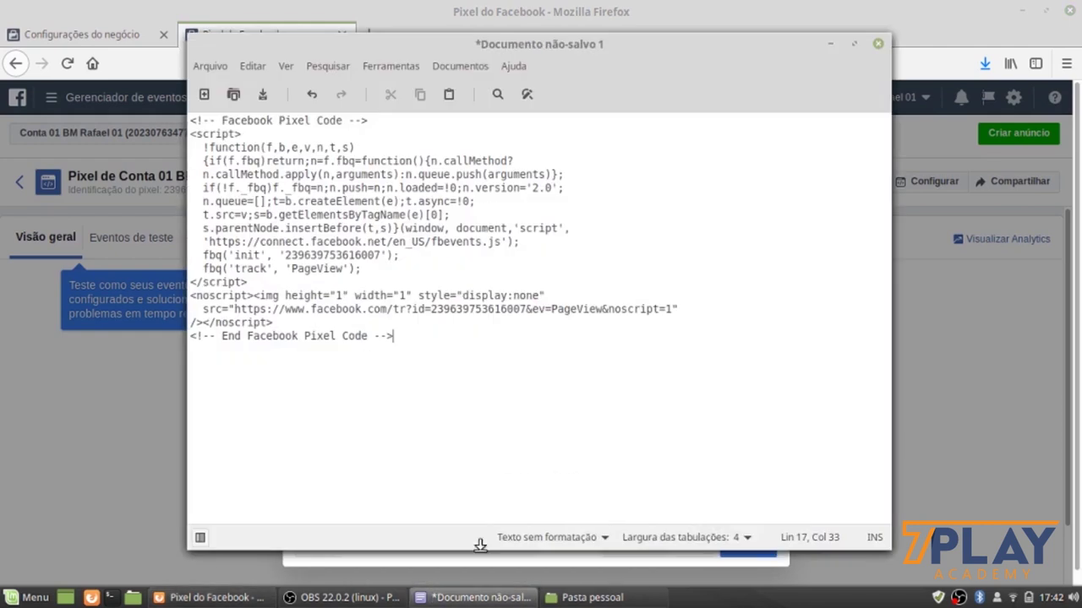
key(Return)
key(Return)
key(Return)
text(<script>   fbq('track', 'ViewContent'); </script>)
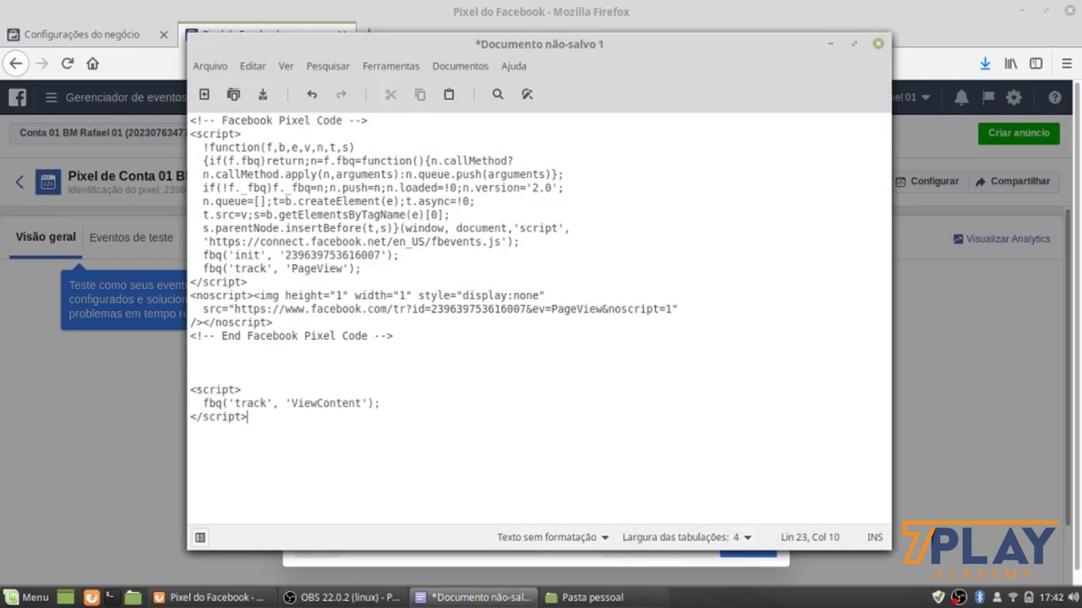
Step: Highlight the PageView track call in the pixel script and insert an empty line directly below it
click(372, 274)
drag(227, 269, 359, 269)
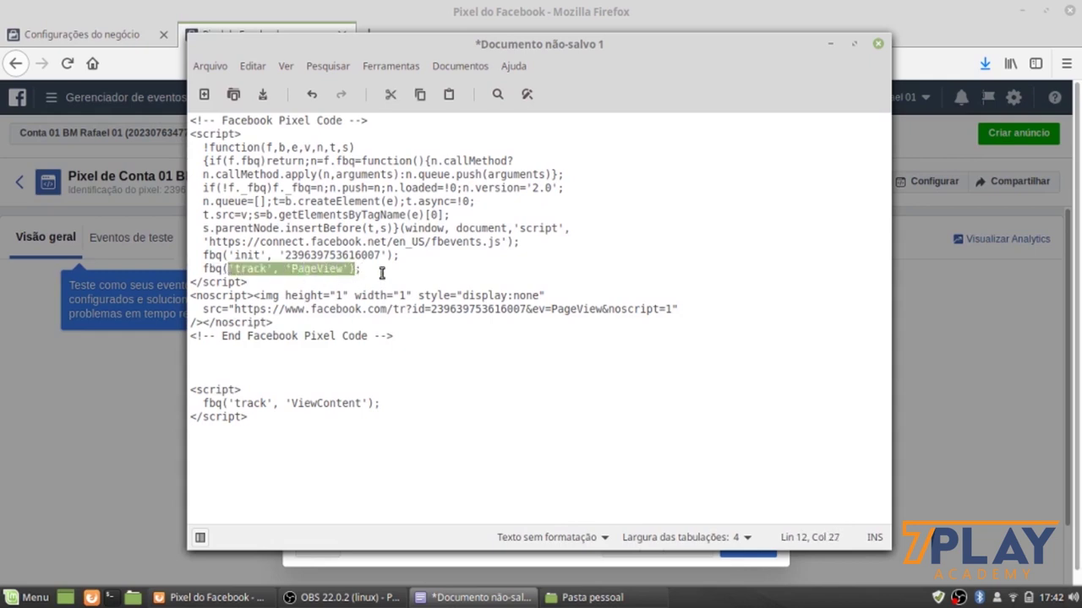
click(368, 270)
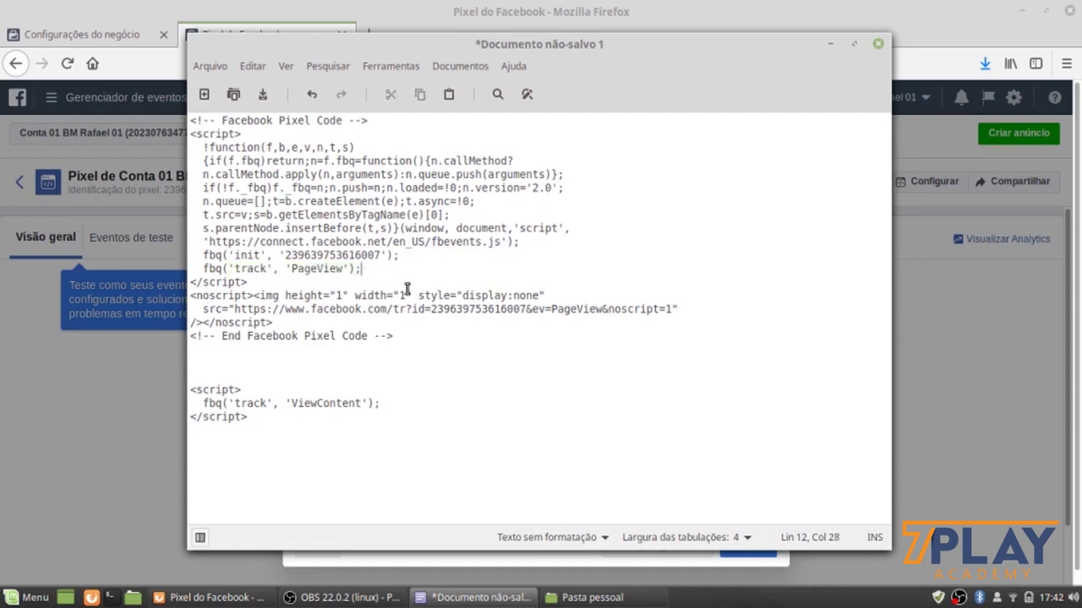
key(Return)
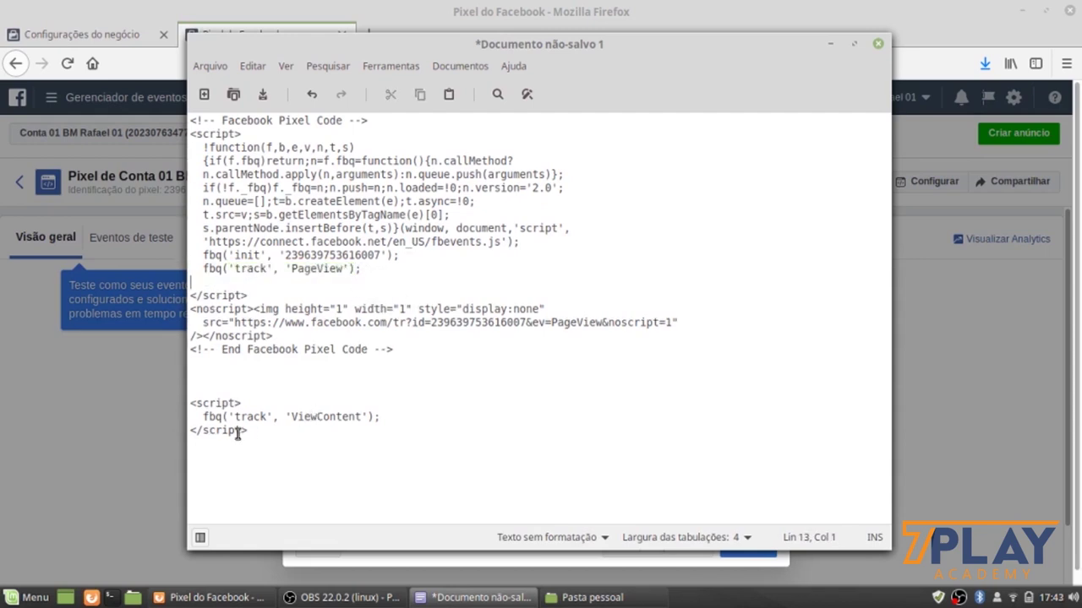
Step: Compare the PageView and ViewContent track lines and copy only fbq('track', 'ViewContent'); from the separate script block
drag(201, 417, 350, 426)
click(327, 426)
drag(199, 416, 391, 415)
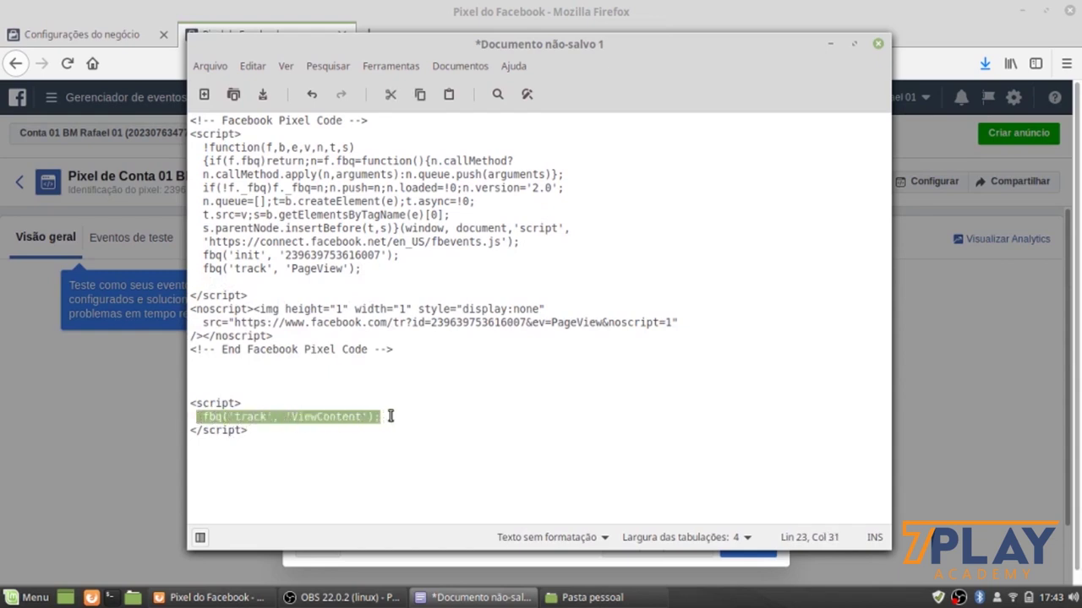
click(209, 279)
drag(205, 269, 378, 268)
click(303, 417)
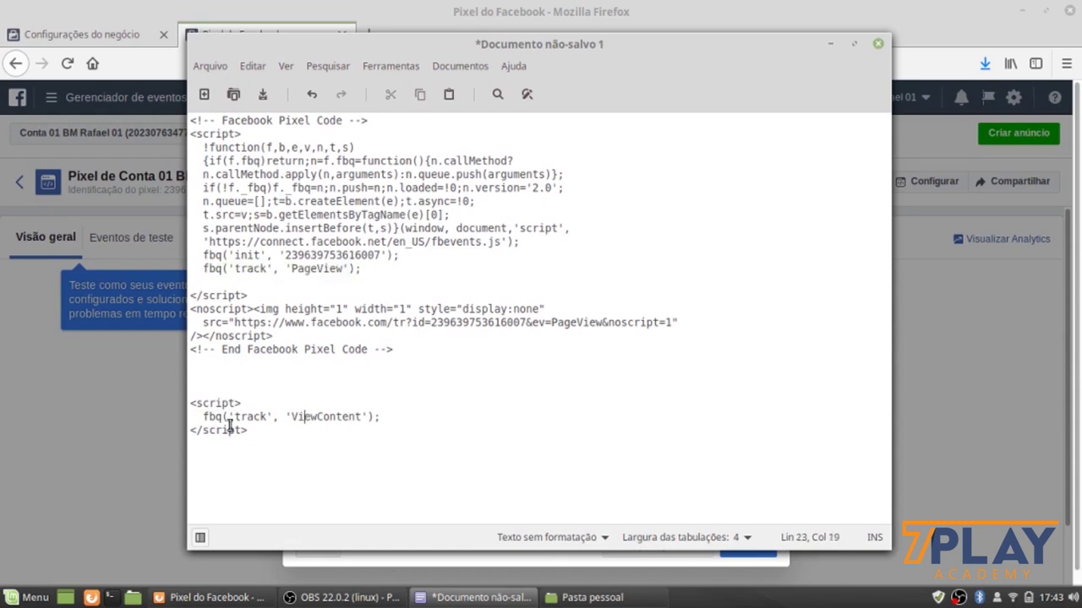
drag(205, 417, 380, 417)
key(ctrl+c)
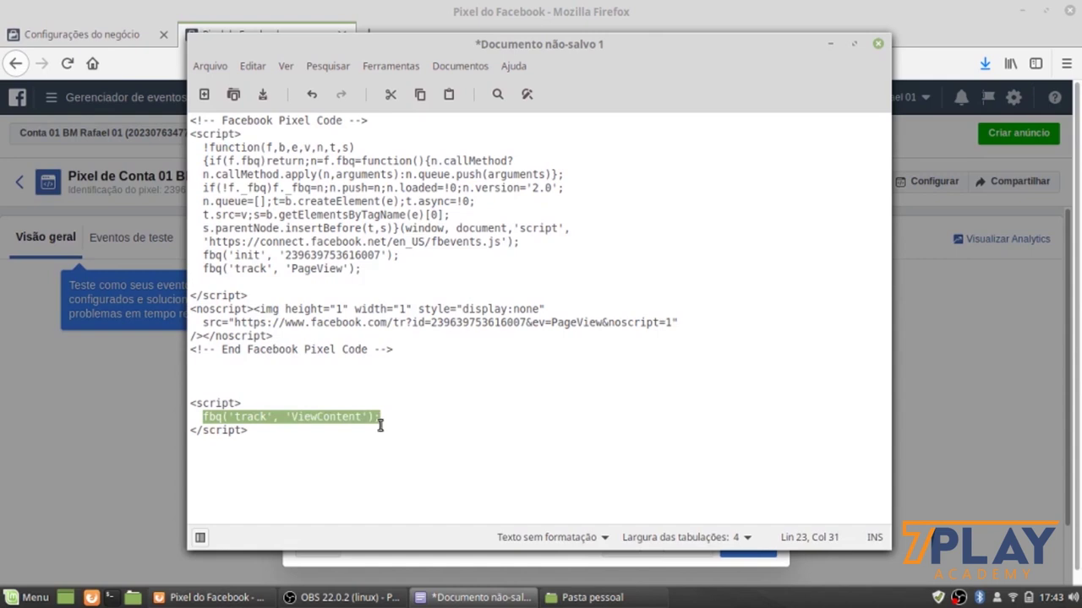
Step: Paste the ViewContent track call on the empty line between the PageView call and the closing script tag
click(210, 270)
click(211, 282)
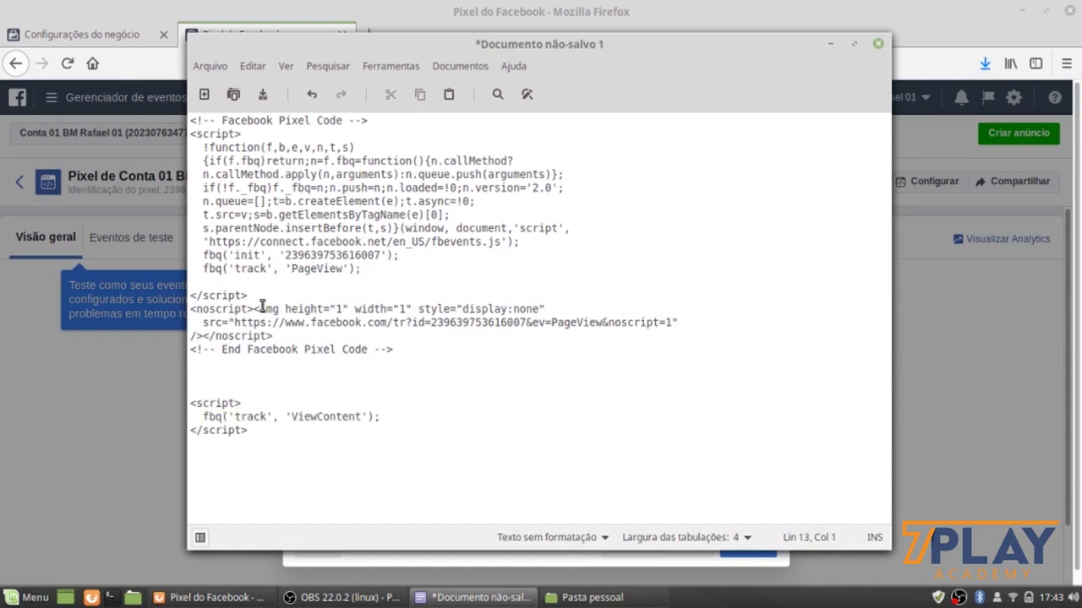
key(BackSpace)
key(ctrl+v)
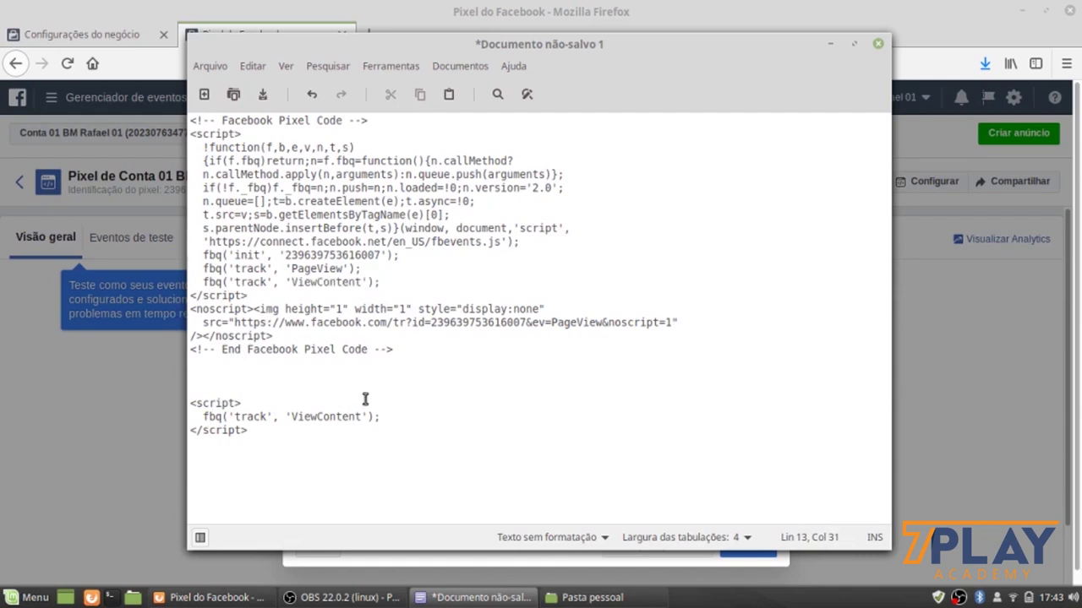
Step: Remove the separate ViewContent script block below the pixel code and highlight the ViewContent line inside the main script
drag(251, 432, 158, 406)
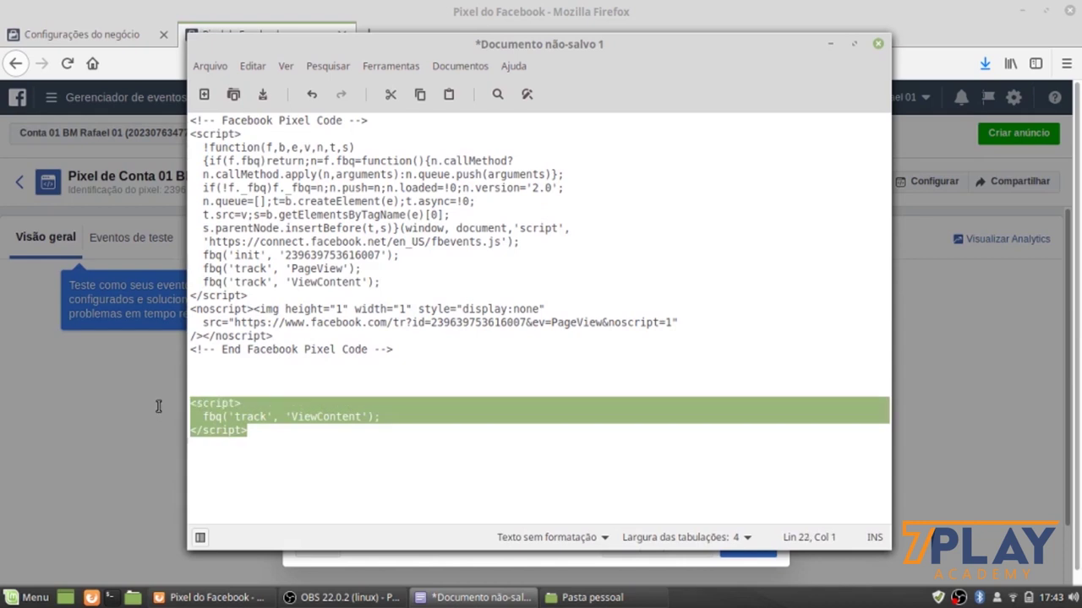
key(ctrl+x)
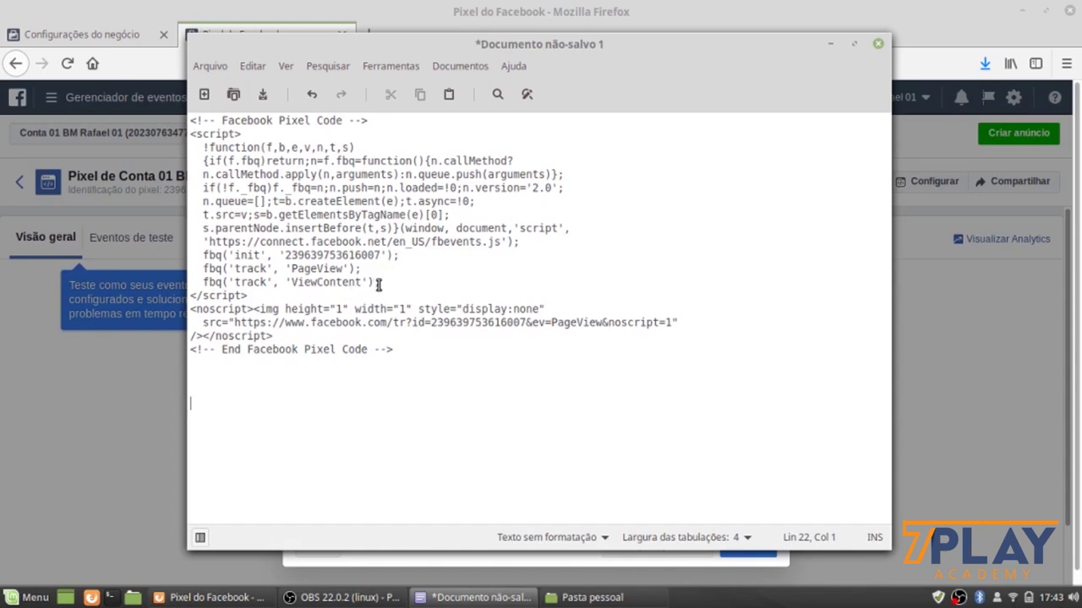
drag(379, 283, 196, 282)
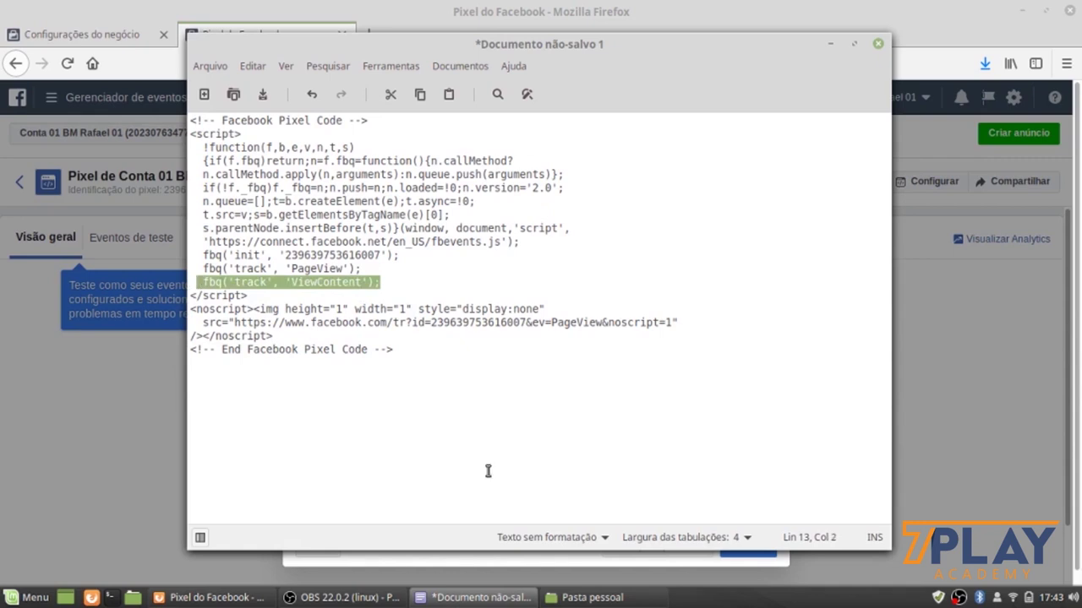
click(424, 391)
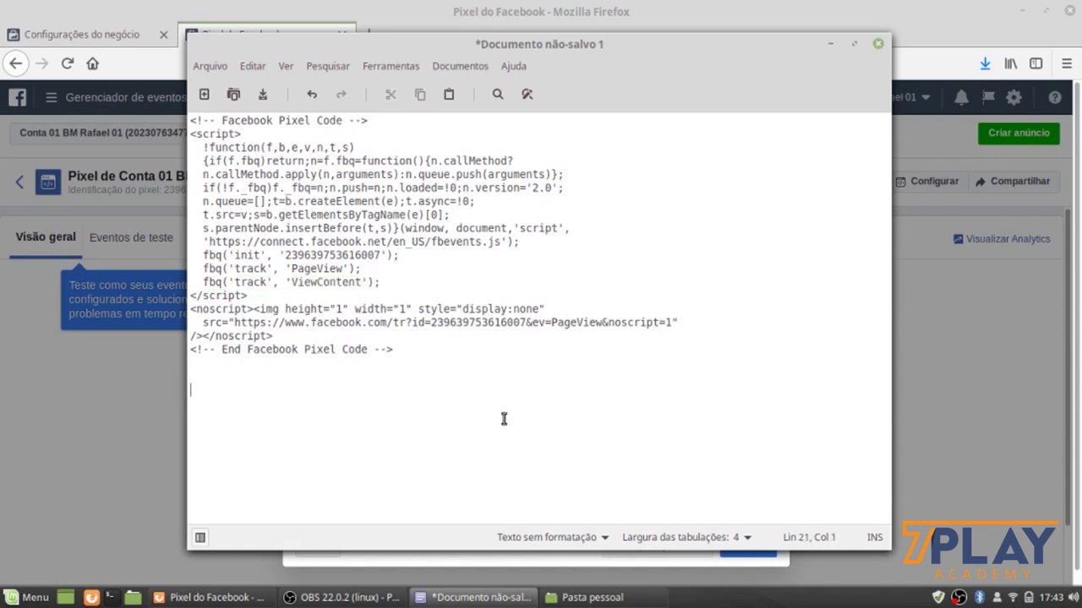